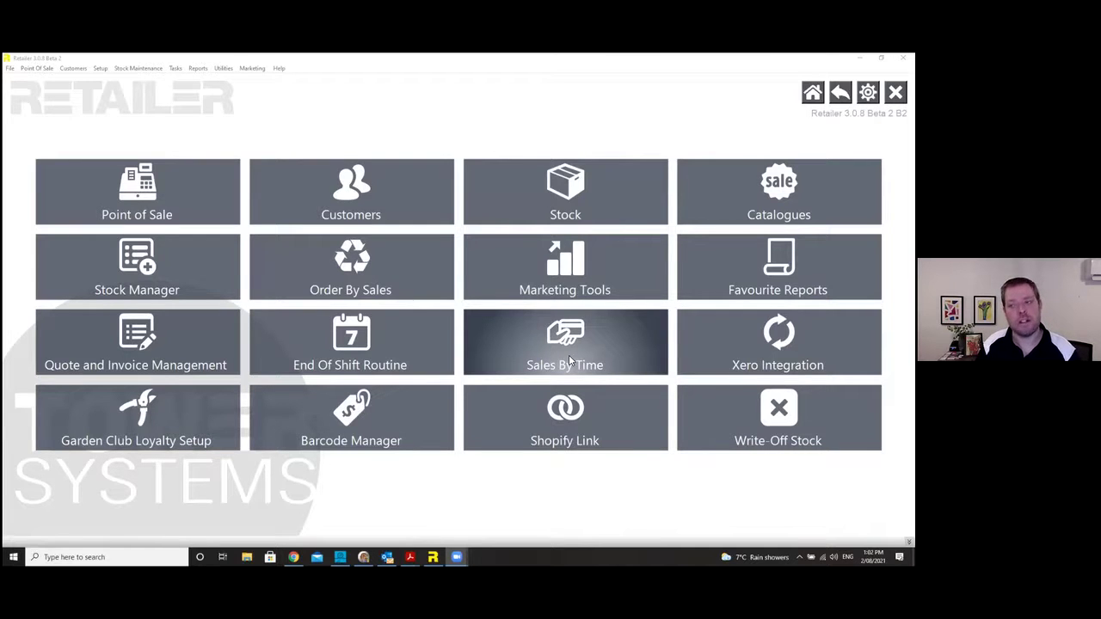
# Open the point of sale and start a cash sale with five Potted Colour items and one 250 mm Tahitian lime
pyautogui.click(173, 203)
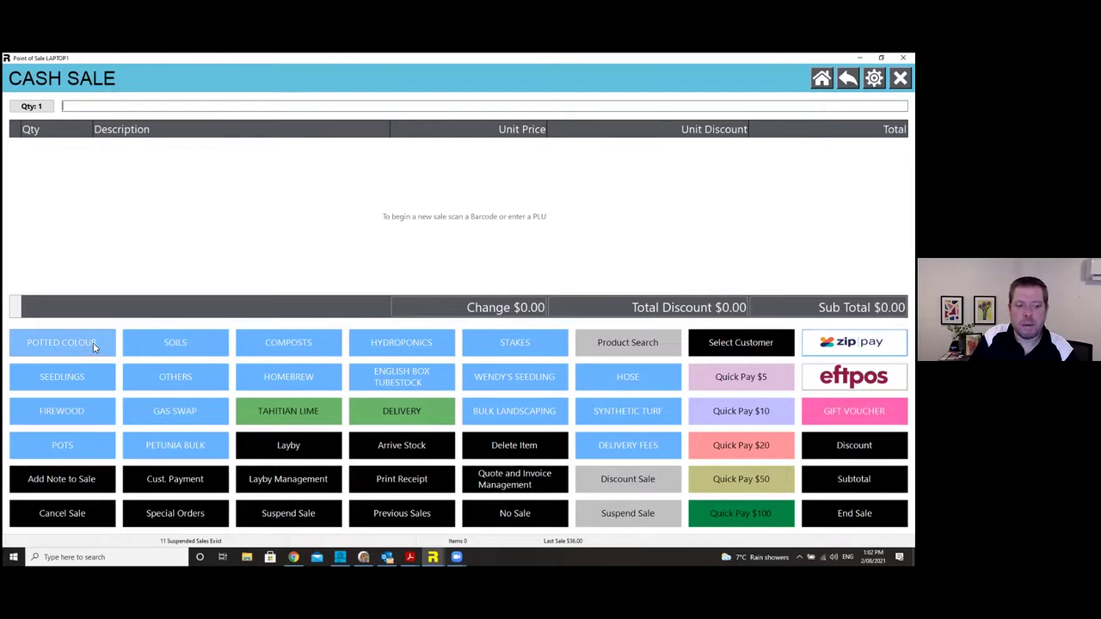
pyautogui.write('9321013555556')
pyautogui.press('Return')
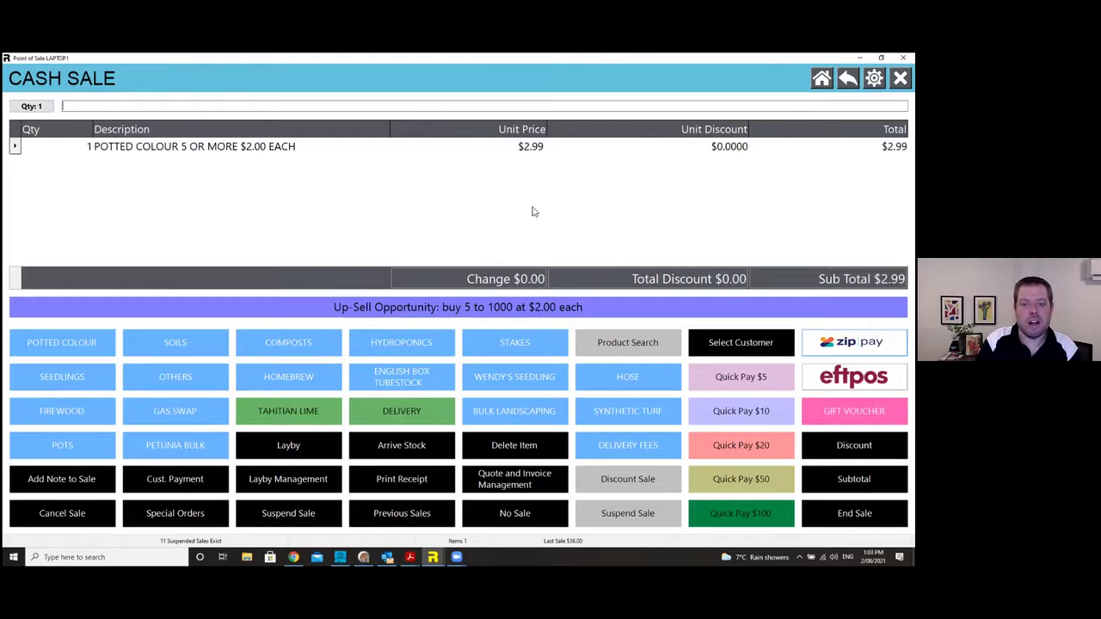
pyautogui.click(84, 343)
pyautogui.click(83, 342)
pyautogui.click(83, 343)
pyautogui.click(84, 342)
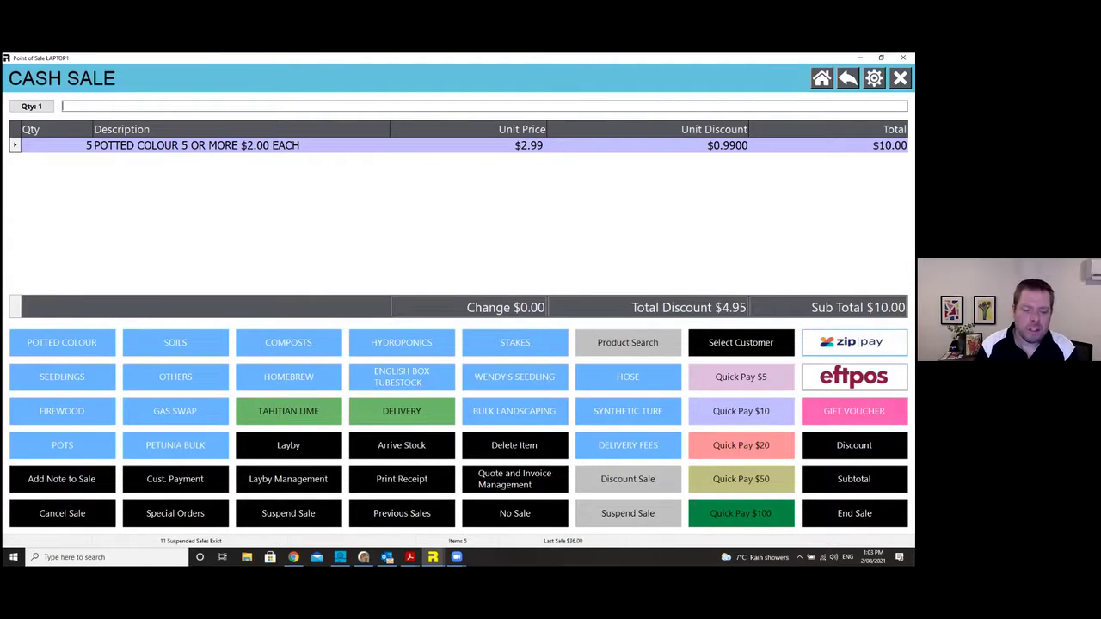
pyautogui.click(303, 412)
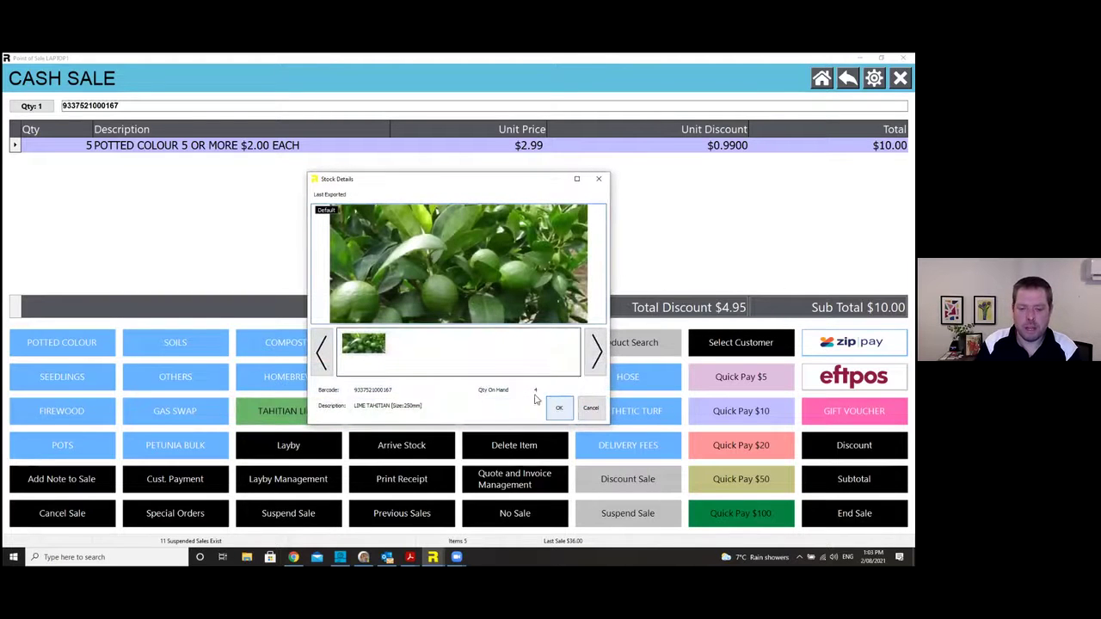
pyautogui.click(559, 407)
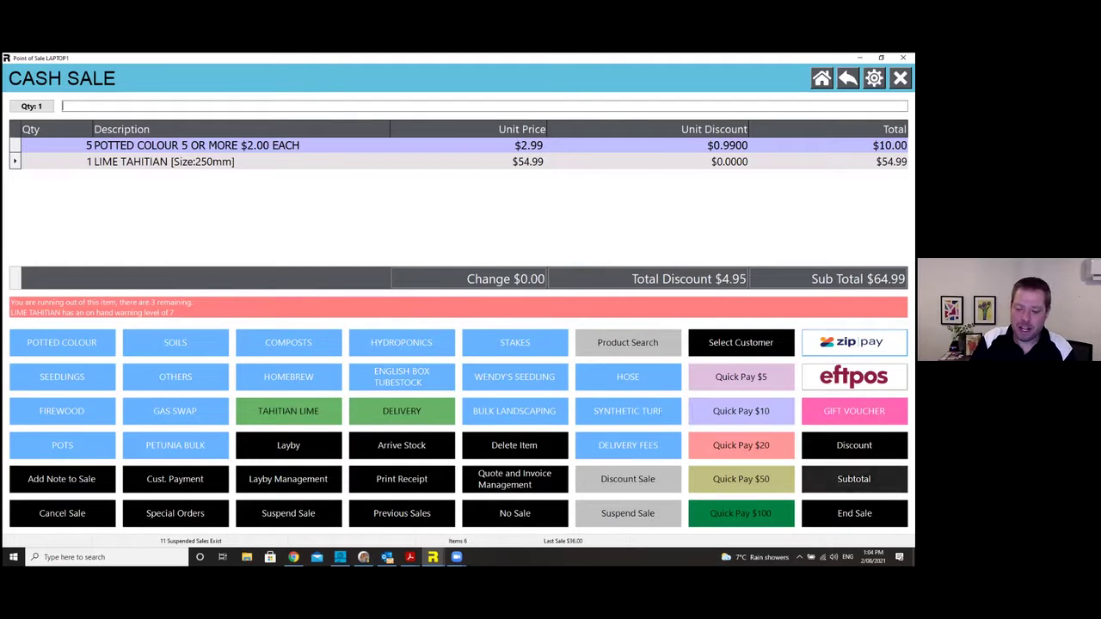
# Complete the cash sale with an Eftpos payment, review the receipt down to its rewards voucher, and close it
pyautogui.click(854, 376)
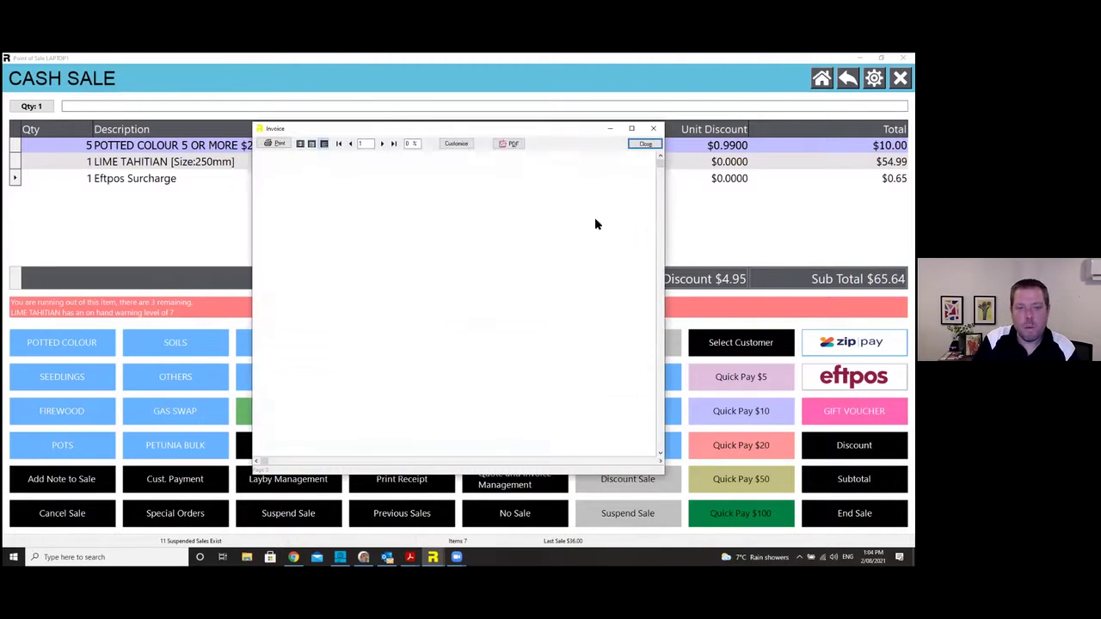
pyautogui.moveTo(661, 193); pyautogui.dragTo(658, 205)
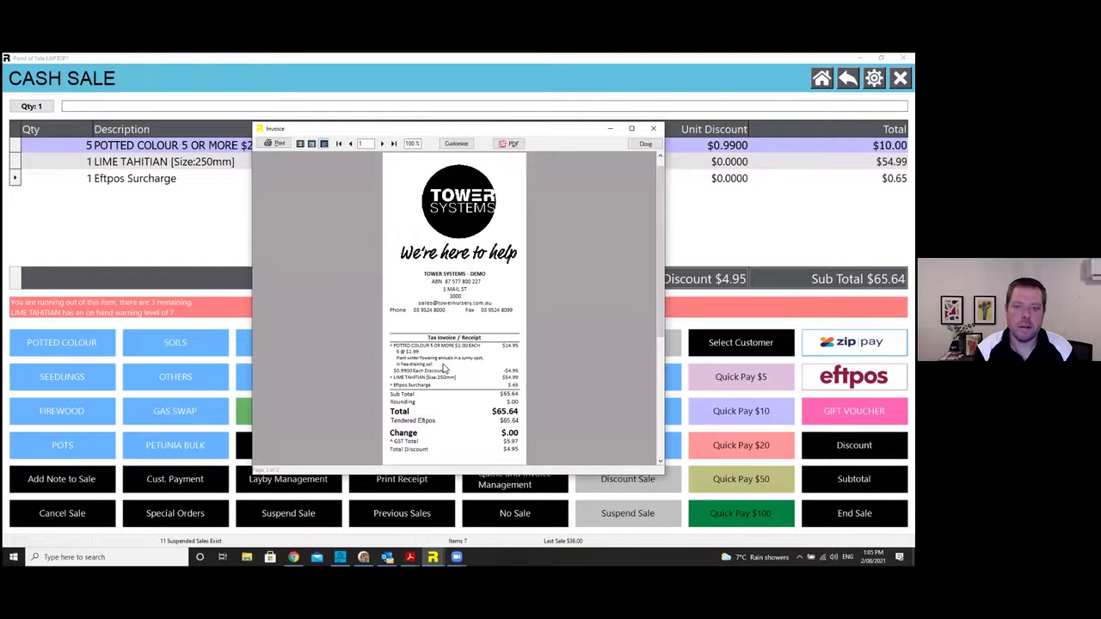
pyautogui.moveTo(662, 292); pyautogui.dragTo(663, 427)
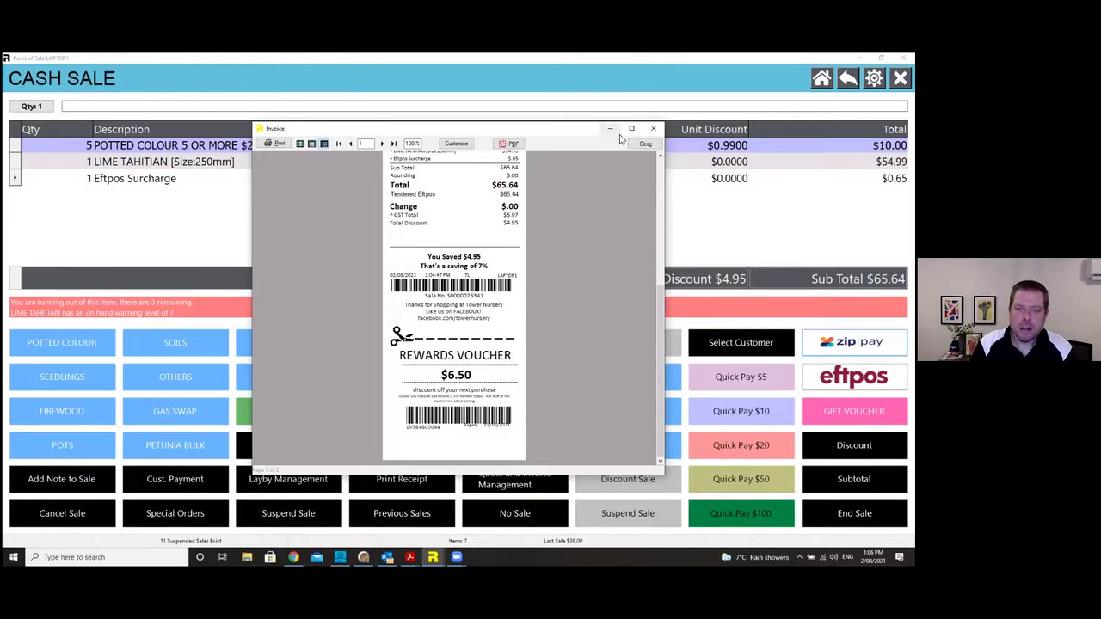
pyautogui.click(646, 144)
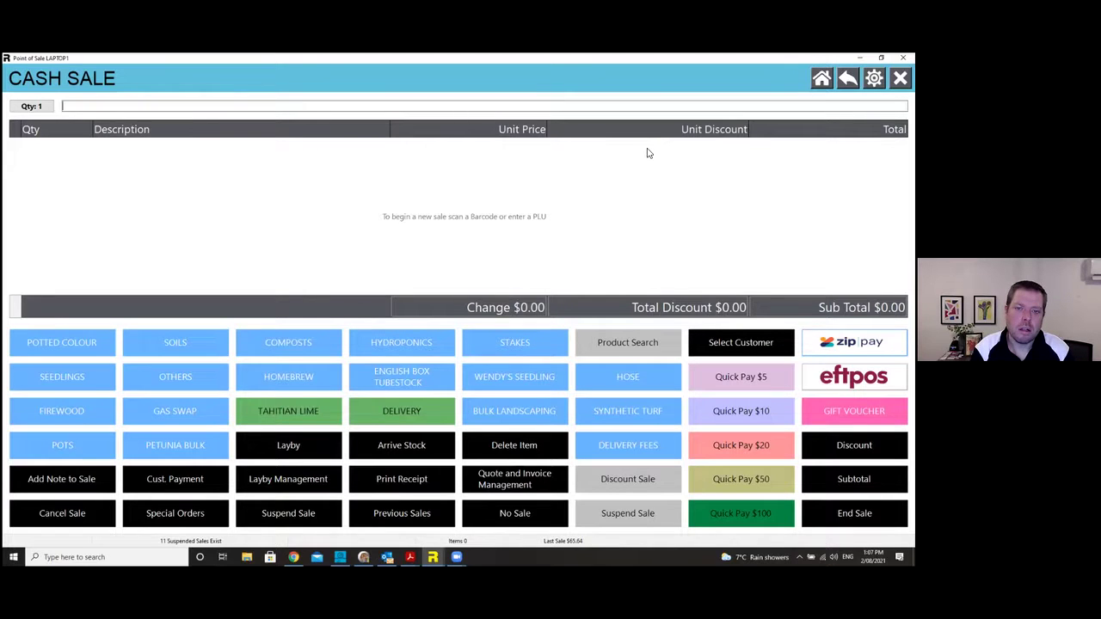
# Start a stock enquiry and search the stock descriptions for "tahitian lime"
pyautogui.press('F9')
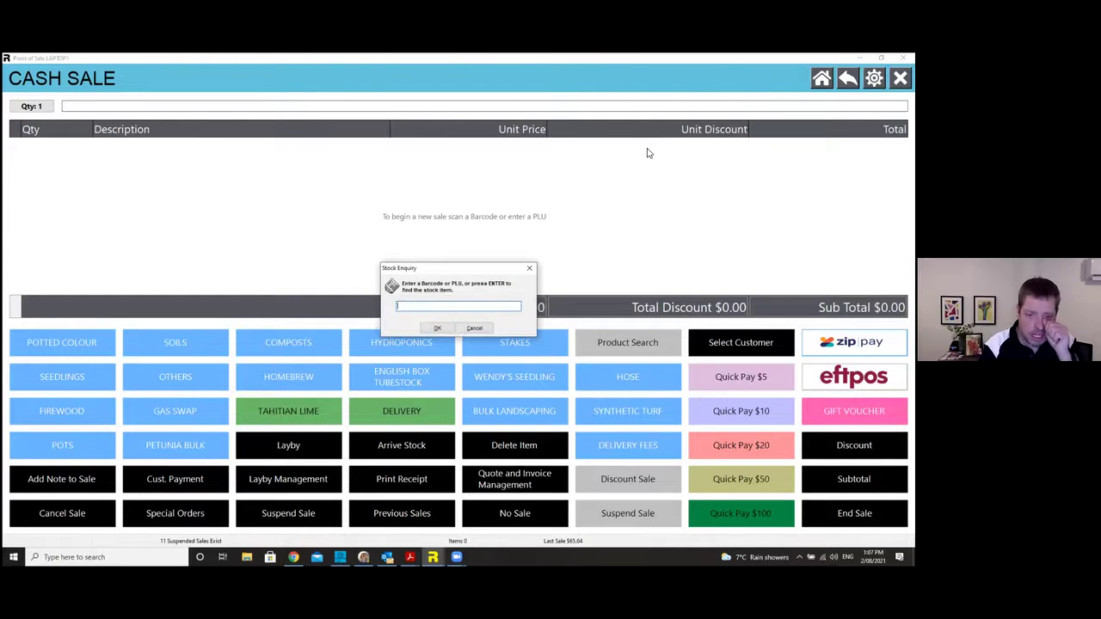
pyautogui.press('Return')
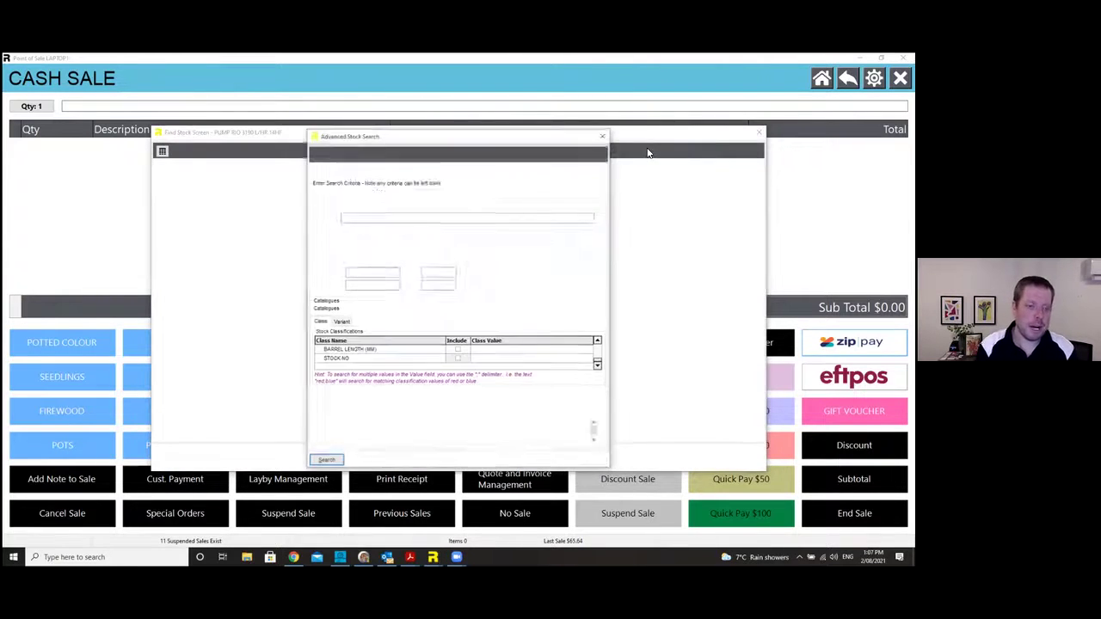
pyautogui.write('tan')
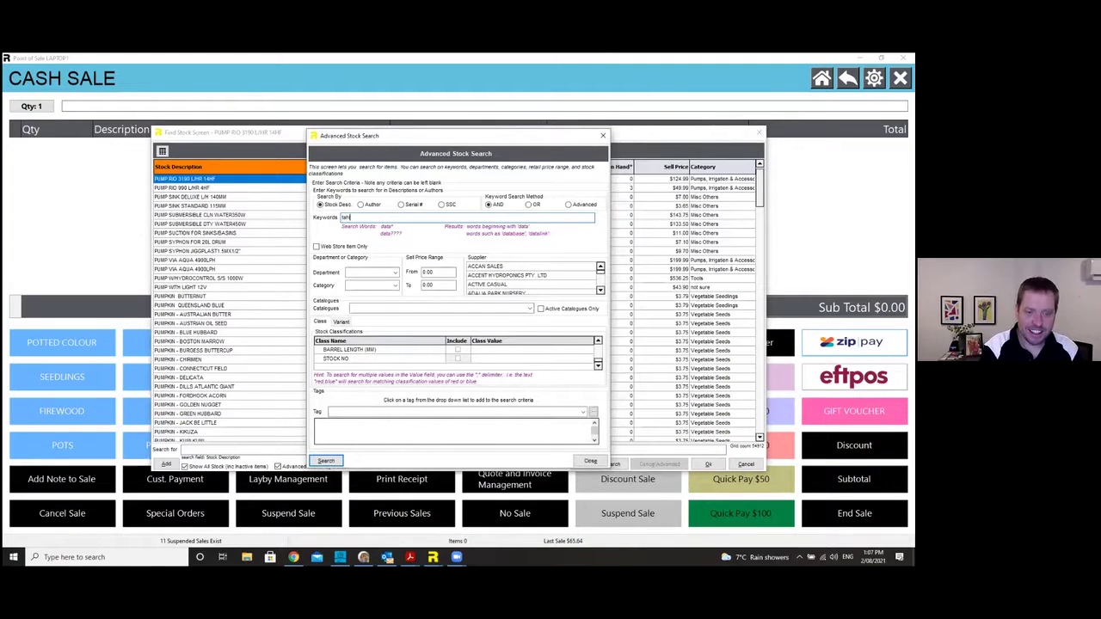
pyautogui.write('tian lime')
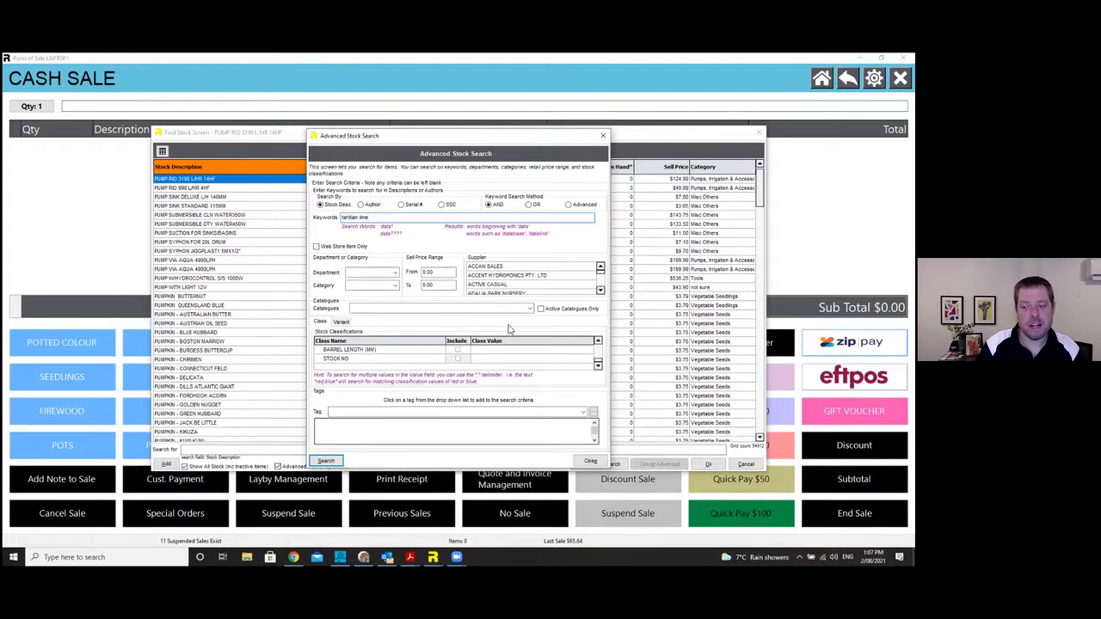
pyautogui.press('Return')
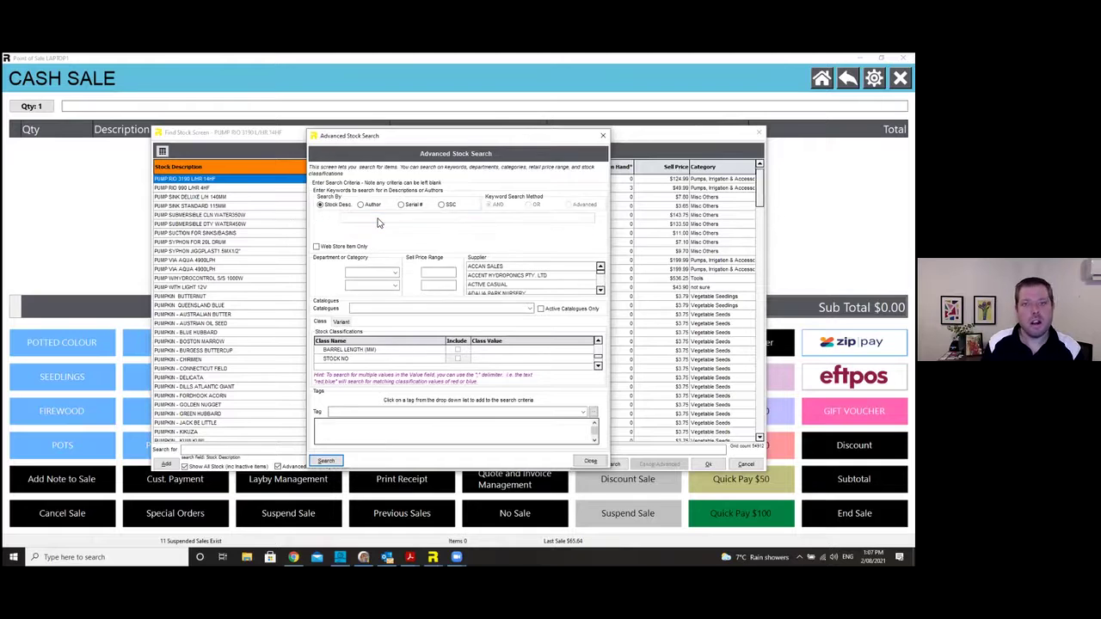
pyautogui.click(377, 223)
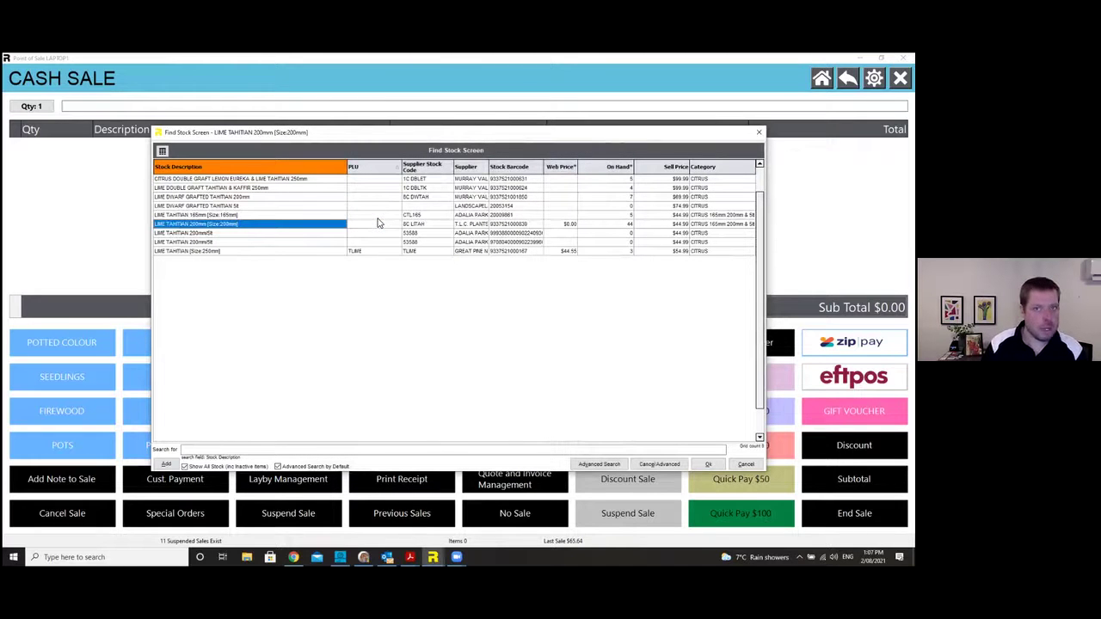
# Open the stock enquiry details for the LIME TAHITIAN item in size 250mm
pyautogui.click(266, 251)
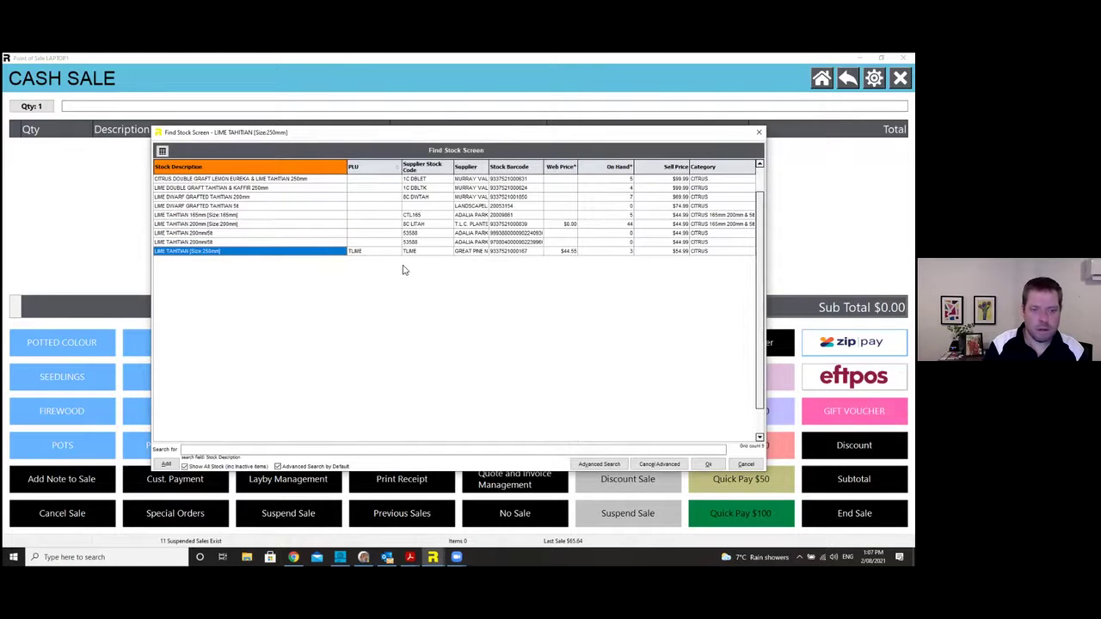
pyautogui.press('Return')
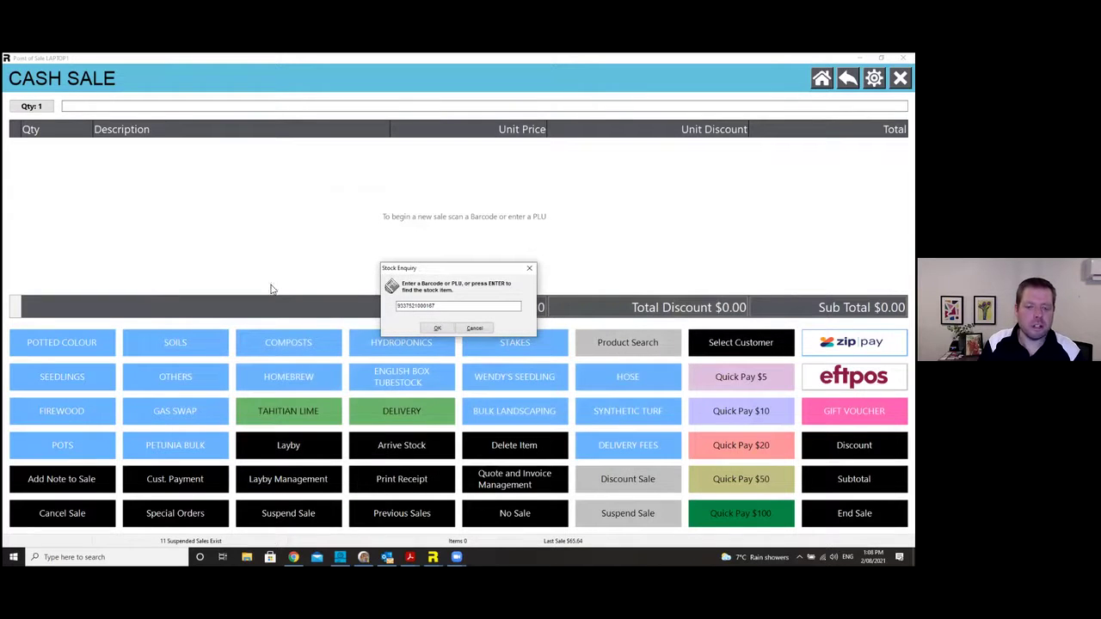
pyautogui.press('Return')
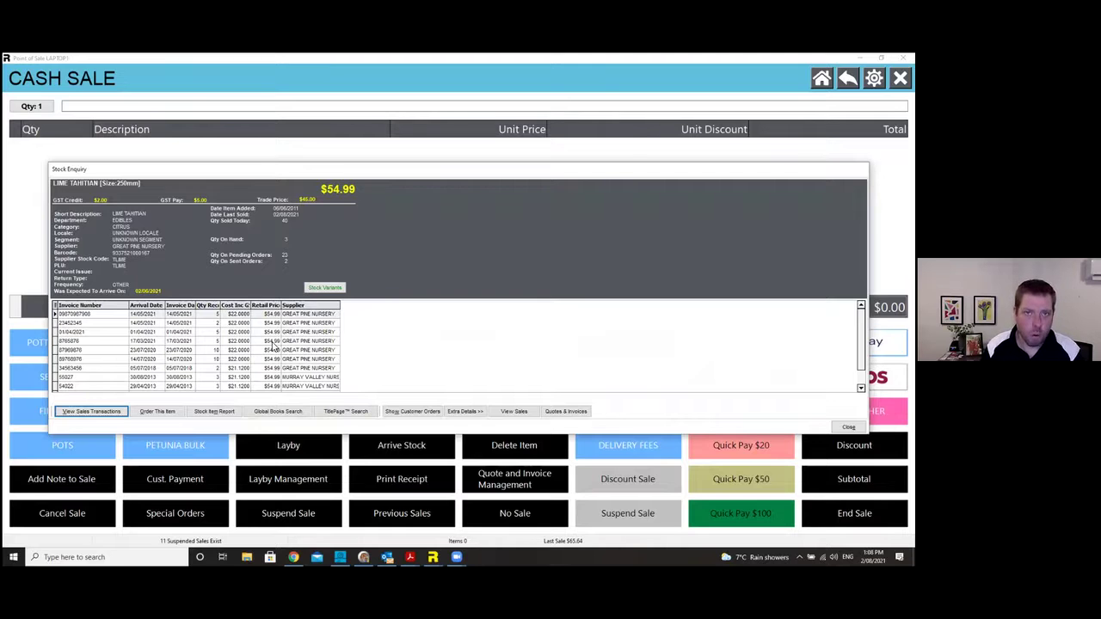
# View the supplier order options for the Tahitian lime, cancel without ordering, and close the stock enquiry
pyautogui.click(168, 415)
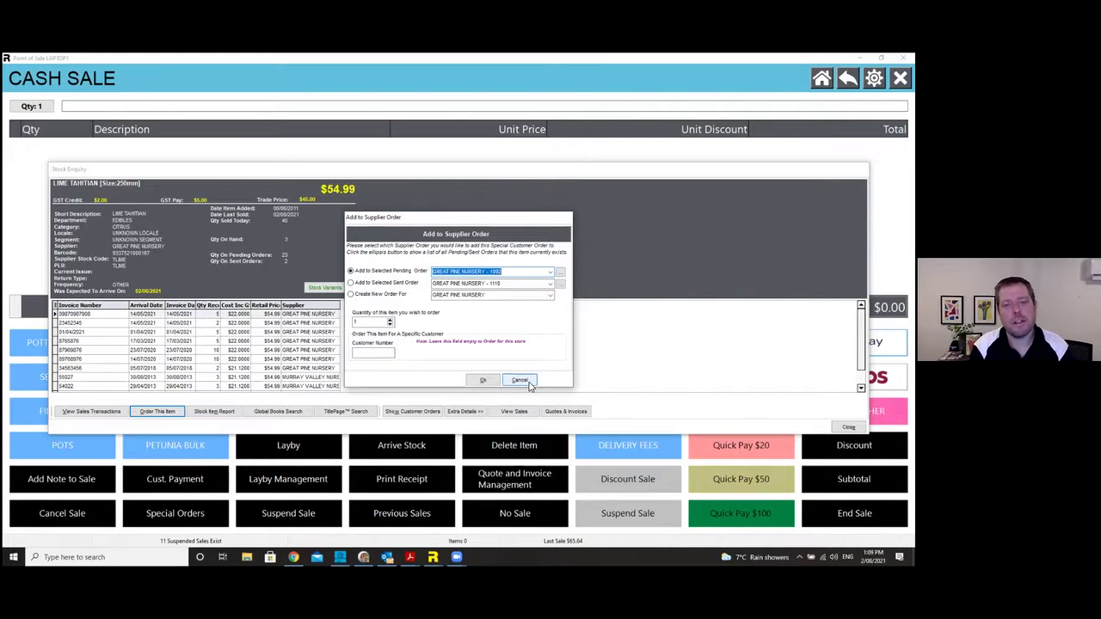
pyautogui.click(522, 380)
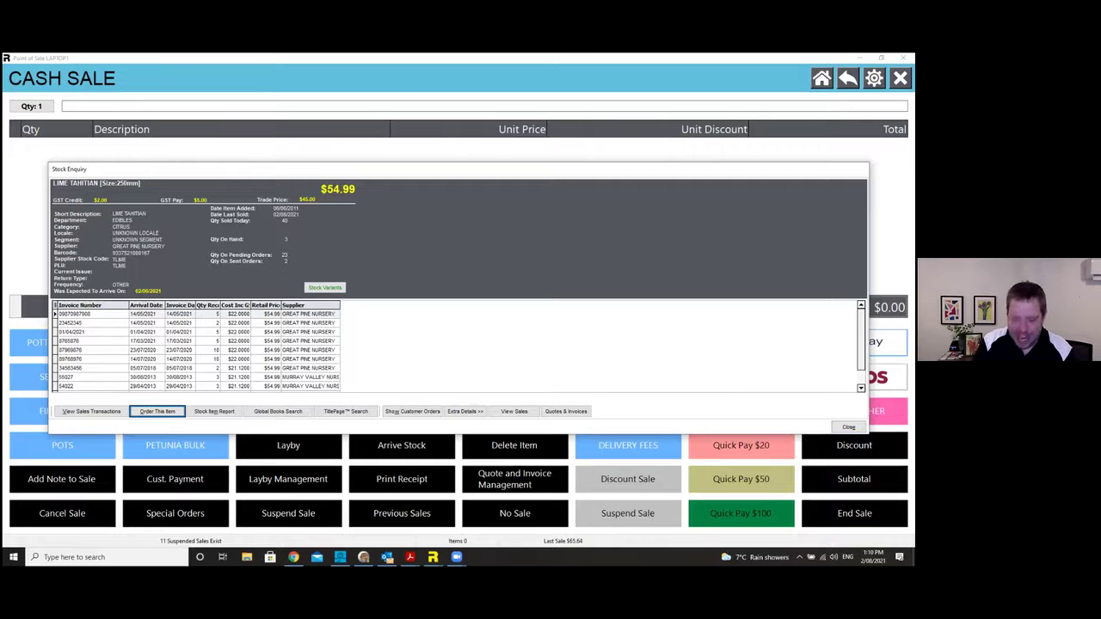
pyautogui.click(849, 427)
pyautogui.press('Escape')
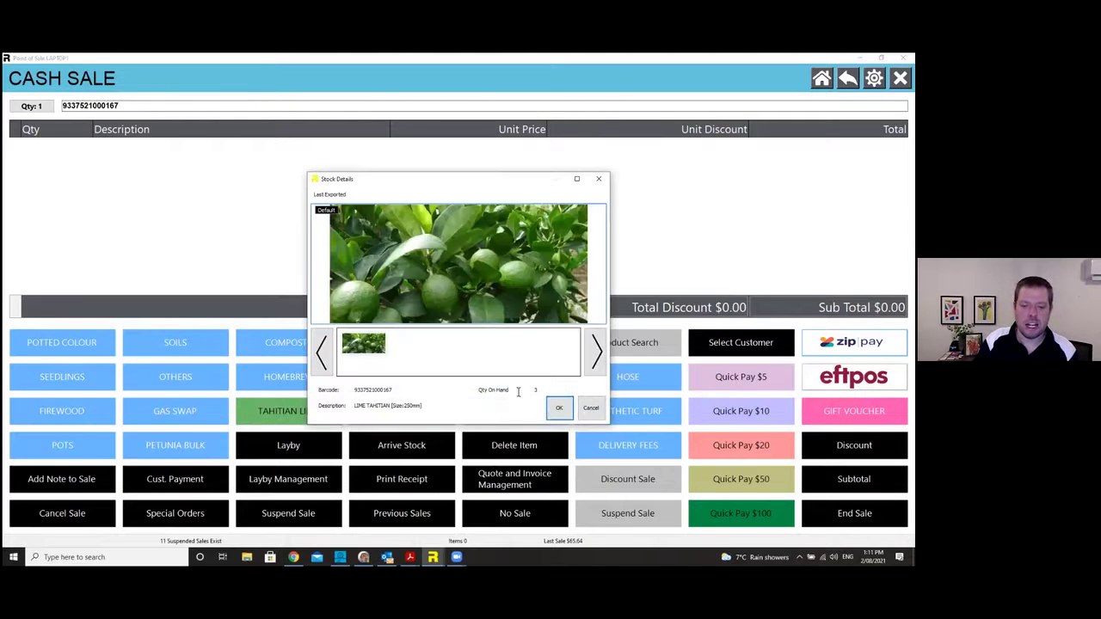
# Add a 250 mm Tahitian lime to a new sale and assign it to ACCOUNT CUSTOMER, continuing despite the credit limit
pyautogui.click(559, 411)
pyautogui.click(728, 345)
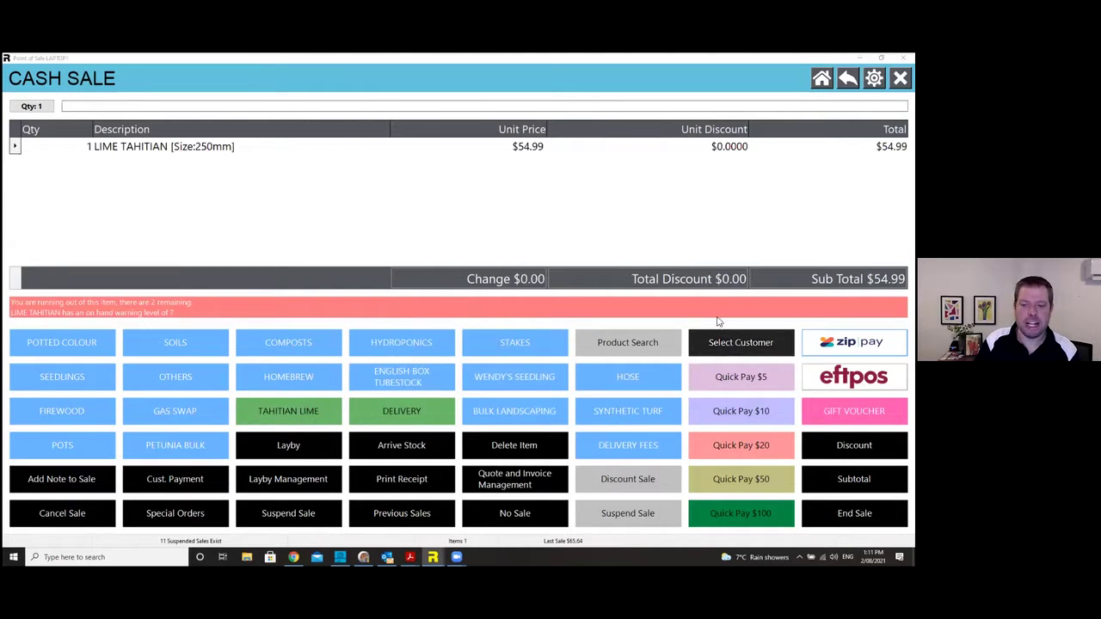
pyautogui.write('customer')
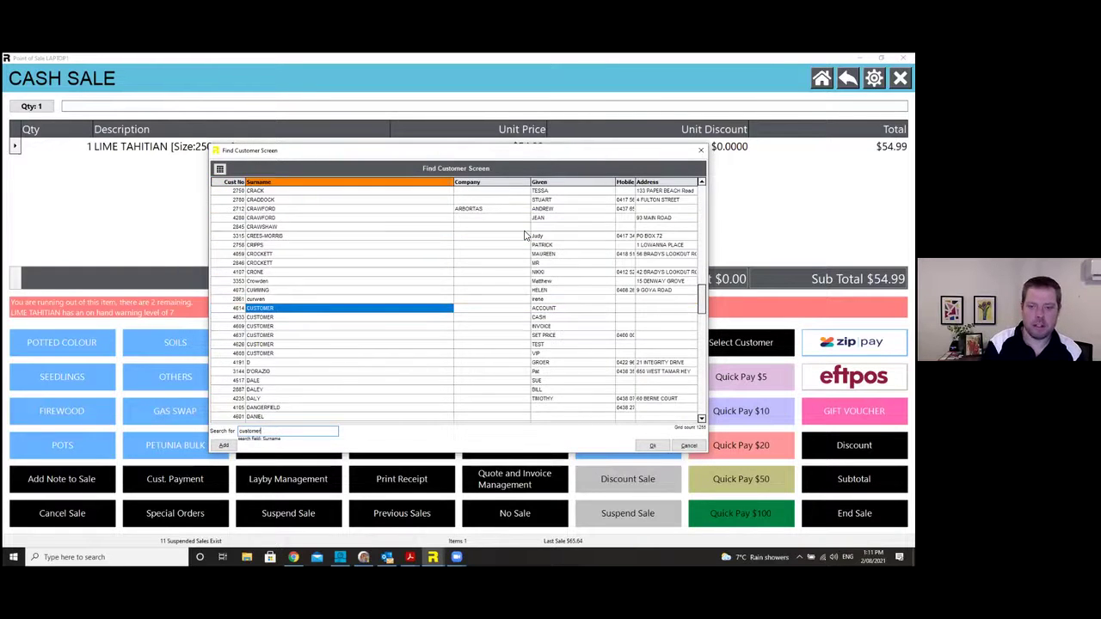
pyautogui.press('Return')
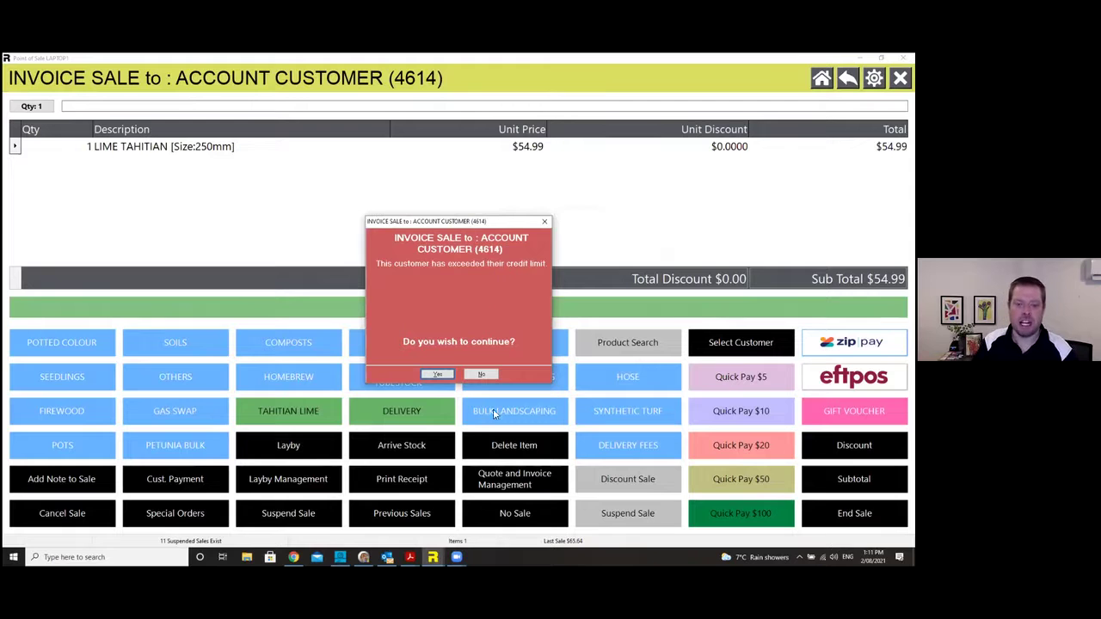
pyautogui.click(445, 375)
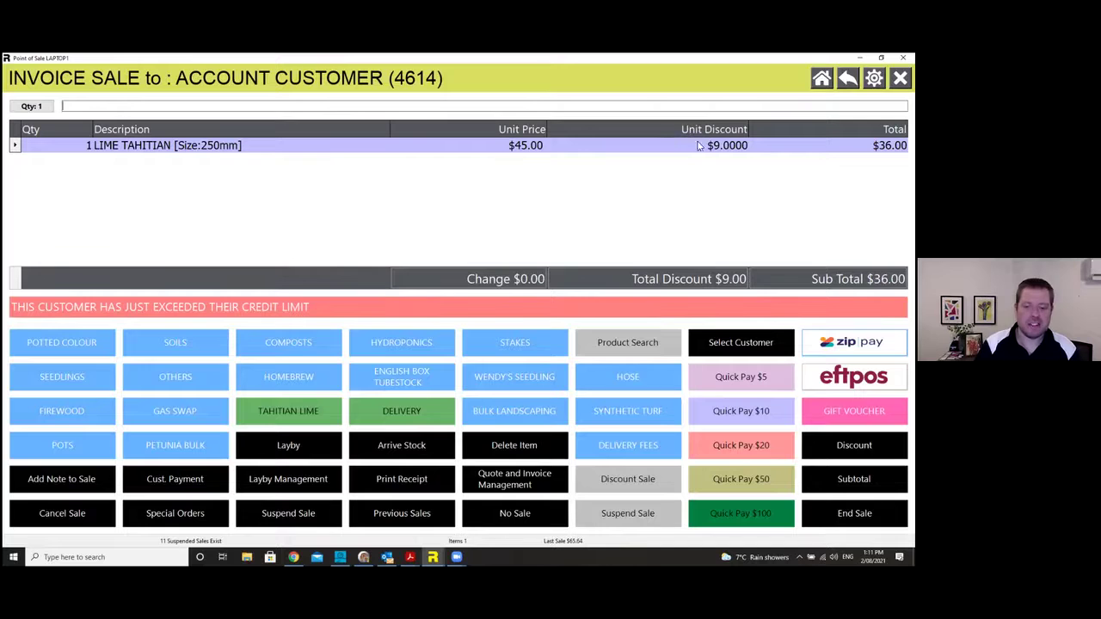
# Add the 1m3 Budget Mix soil from the bulk landscaping products to the invoice sale
pyautogui.click(534, 416)
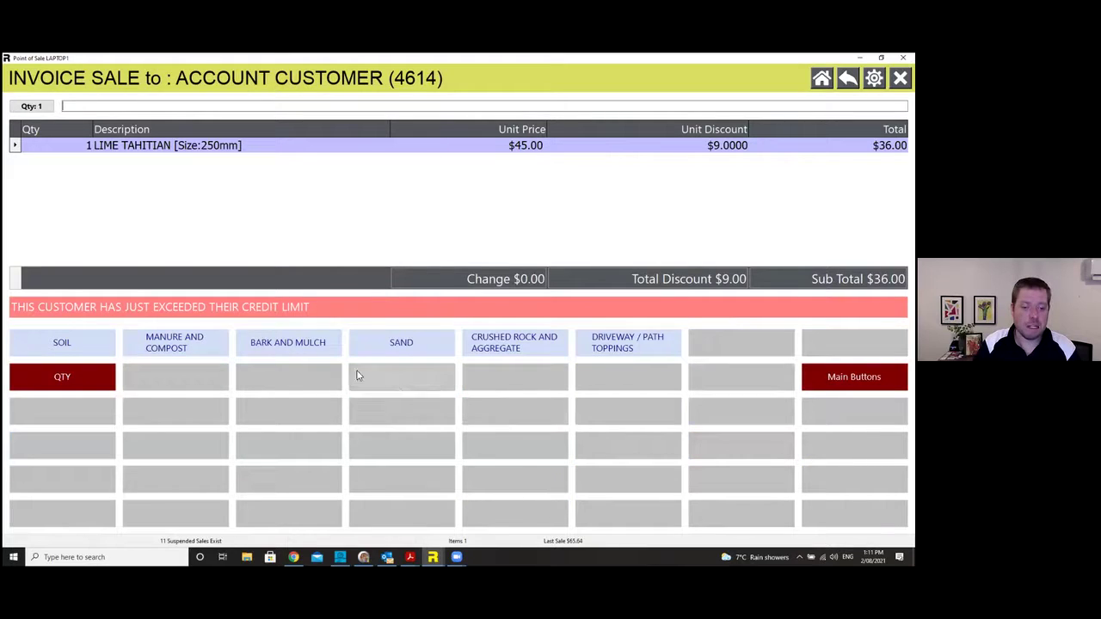
pyautogui.click(77, 348)
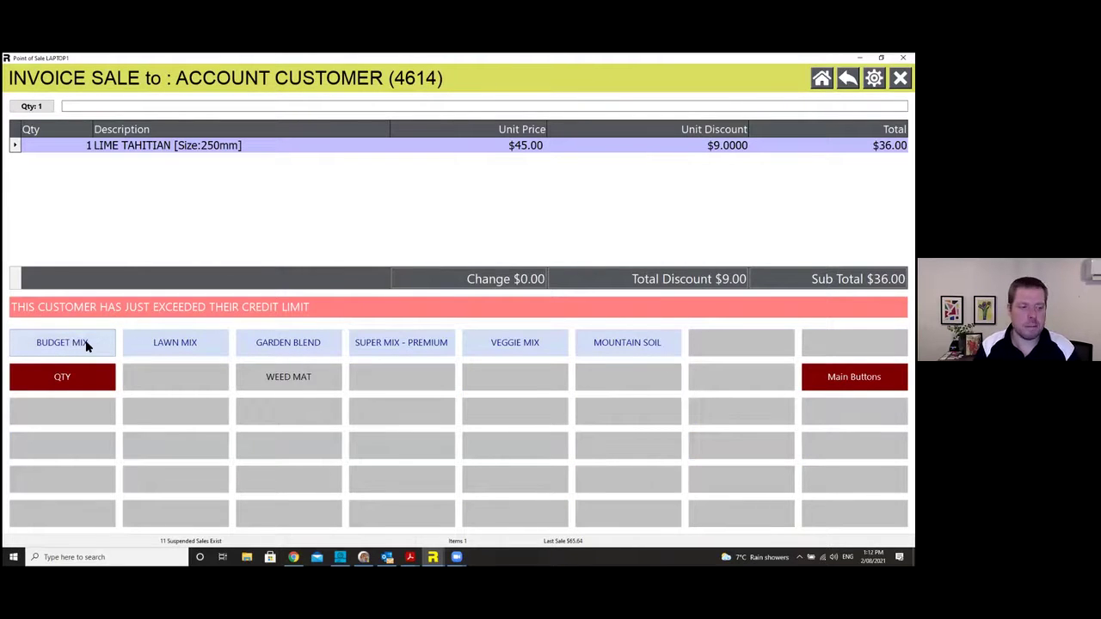
pyautogui.click(86, 344)
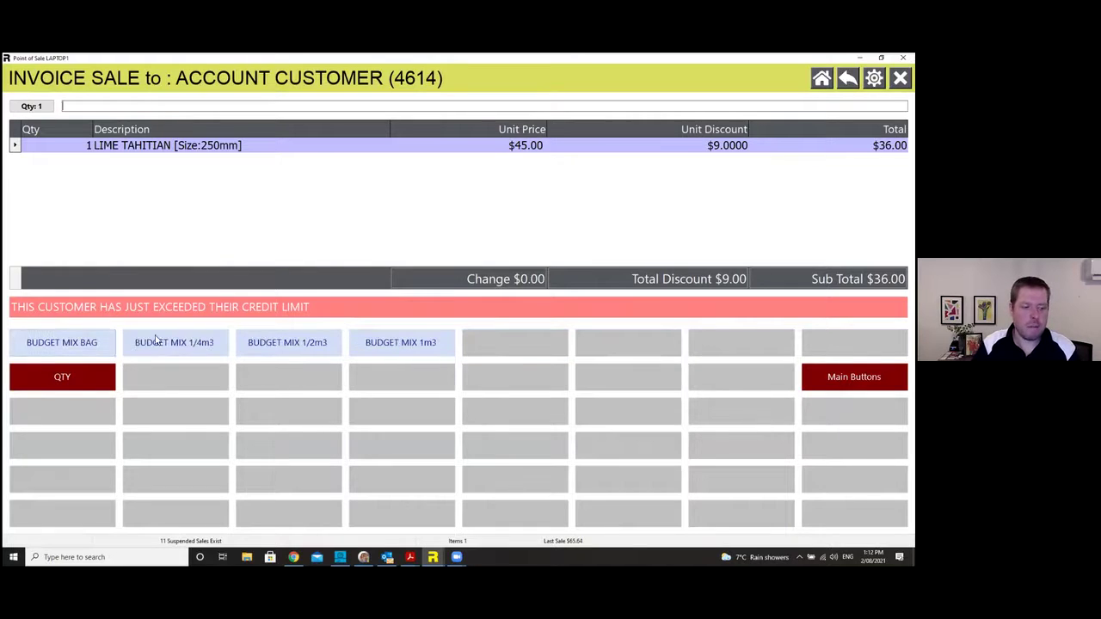
pyautogui.click(417, 347)
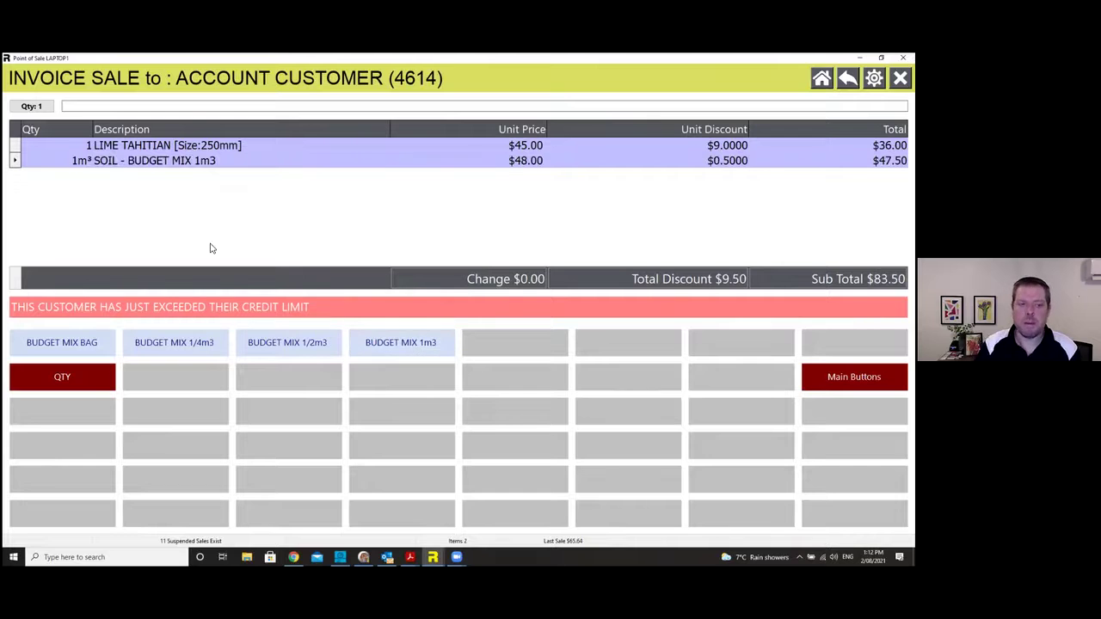
# Change the quantity of the Budget Mix soil line to 2.5
pyautogui.click(83, 164)
pyautogui.click(458, 315)
pyautogui.click(496, 341)
pyautogui.click(457, 290)
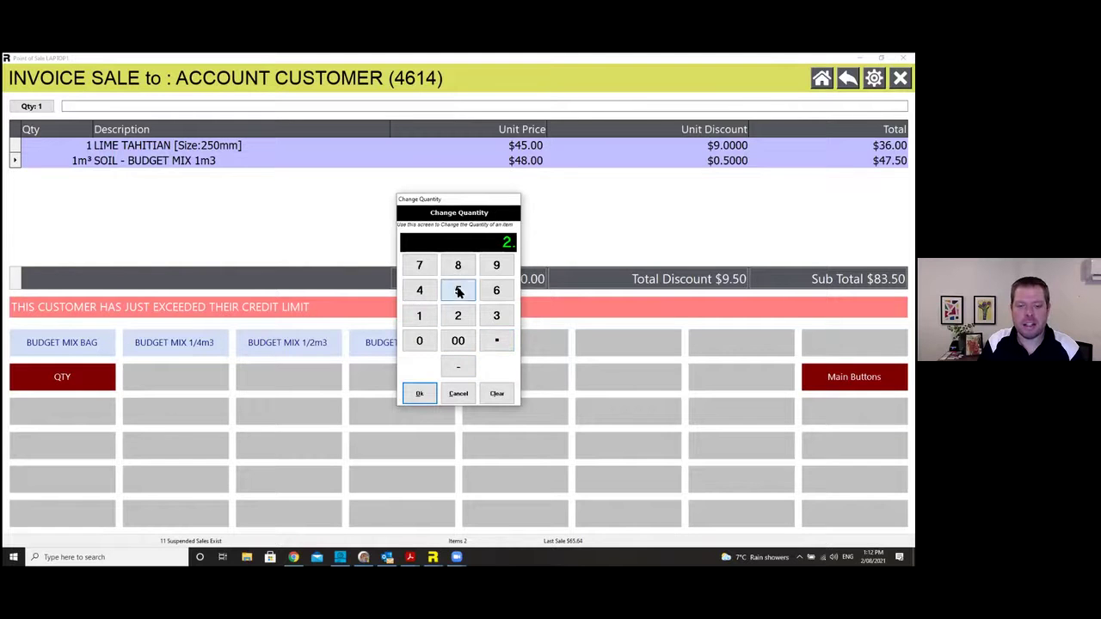
pyautogui.click(420, 393)
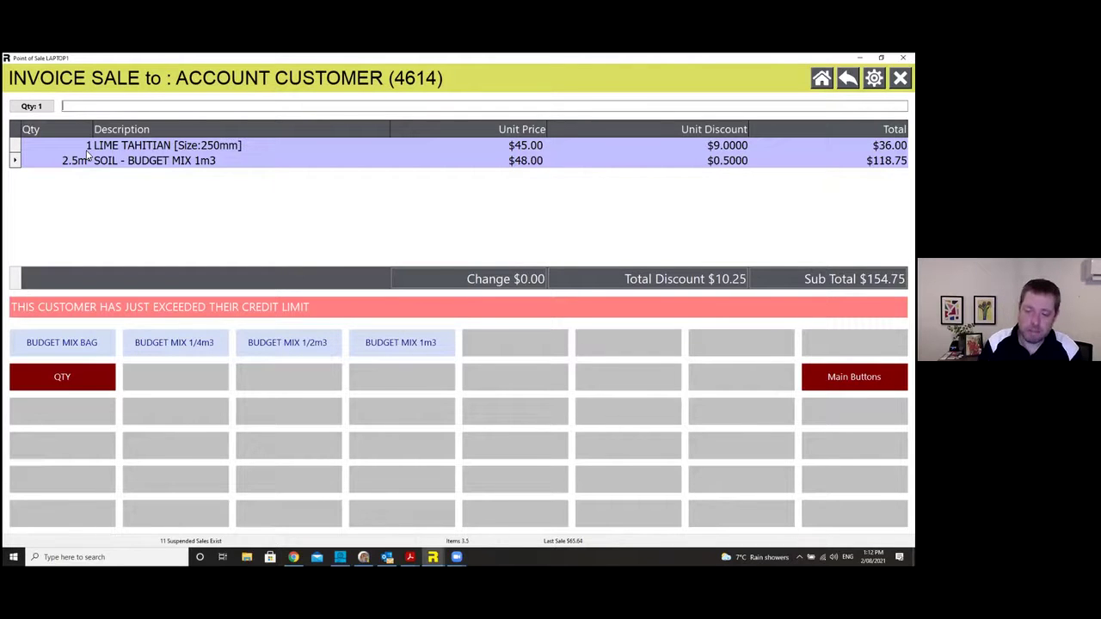
# Subtotal the invoice sale, compare the saved delivery addresses and their drop-off notes, and cancel the delivery details without saving
pyautogui.click(854, 376)
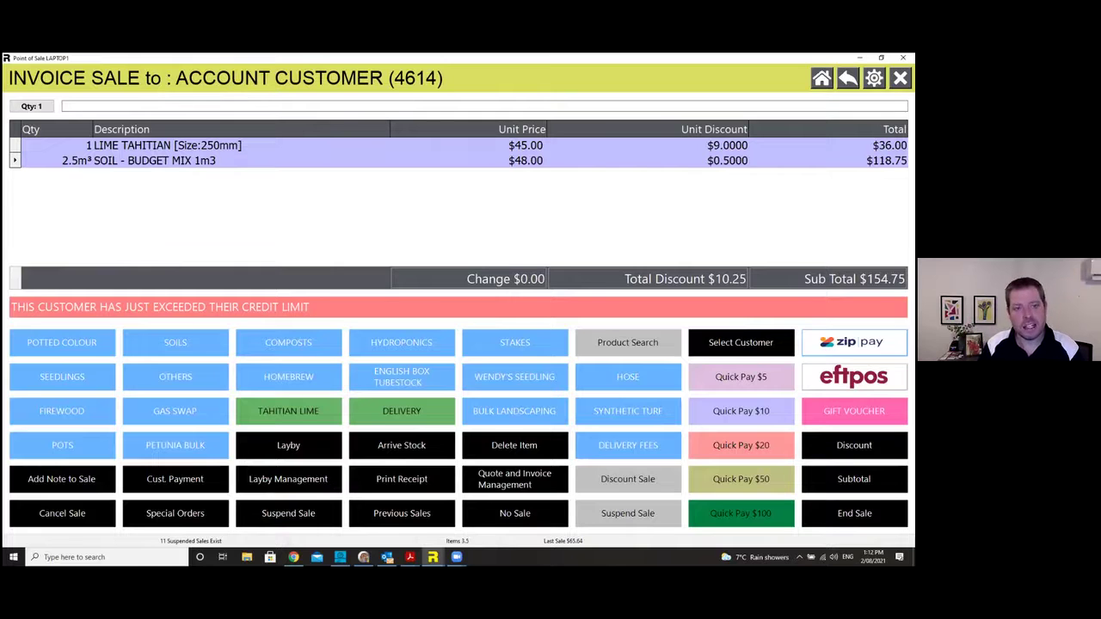
pyautogui.click(854, 479)
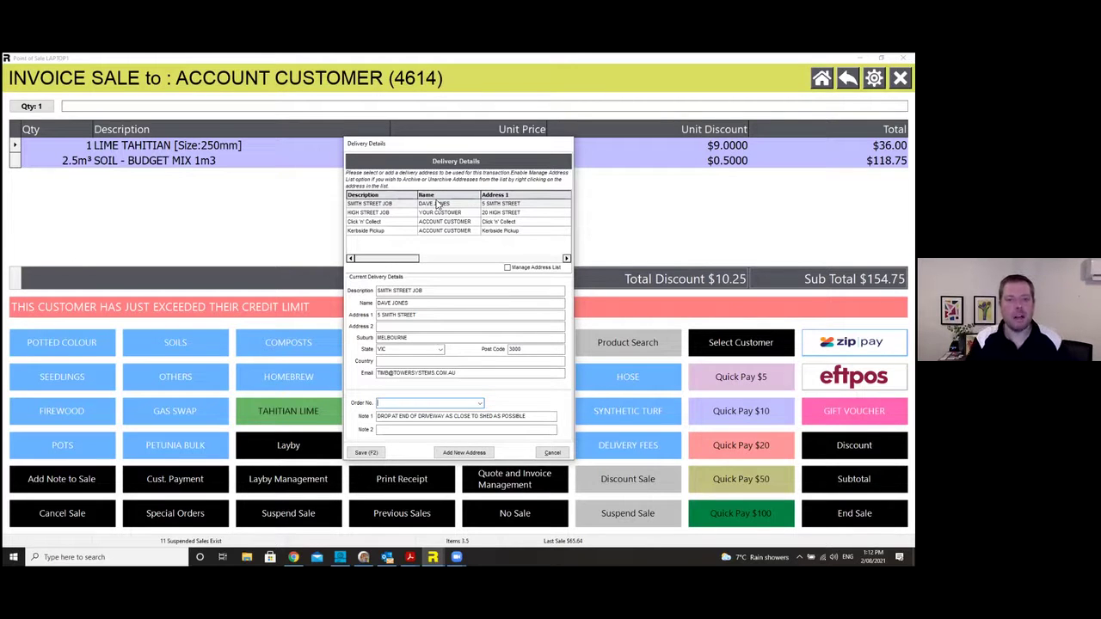
pyautogui.click(400, 212)
pyautogui.click(405, 222)
pyautogui.click(406, 212)
pyautogui.click(408, 204)
pyautogui.click(406, 222)
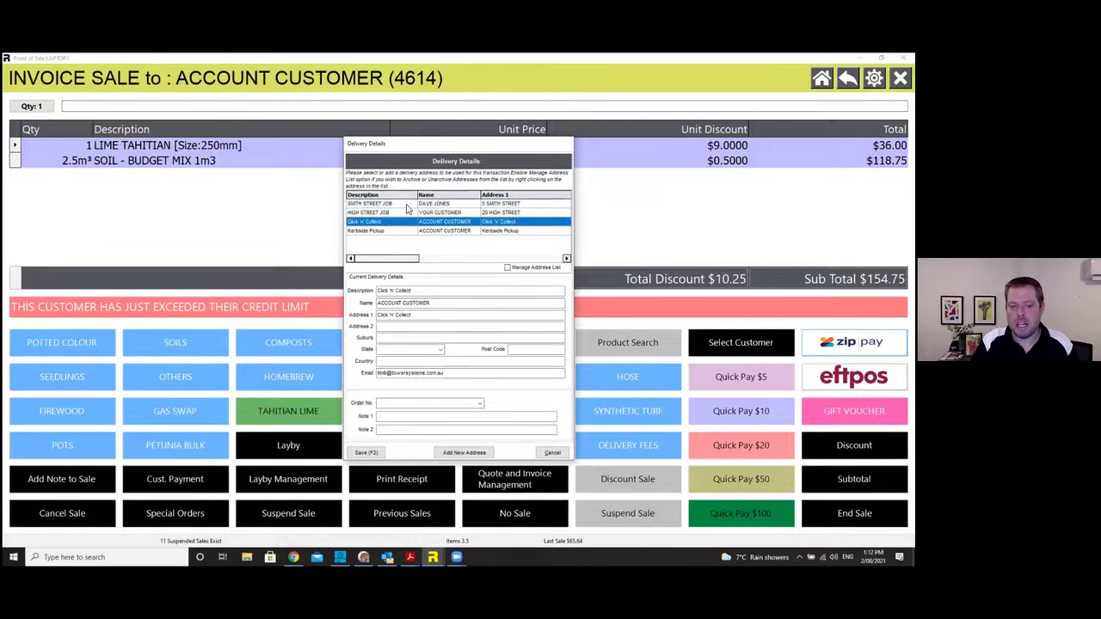
pyautogui.click(408, 205)
pyautogui.click(393, 212)
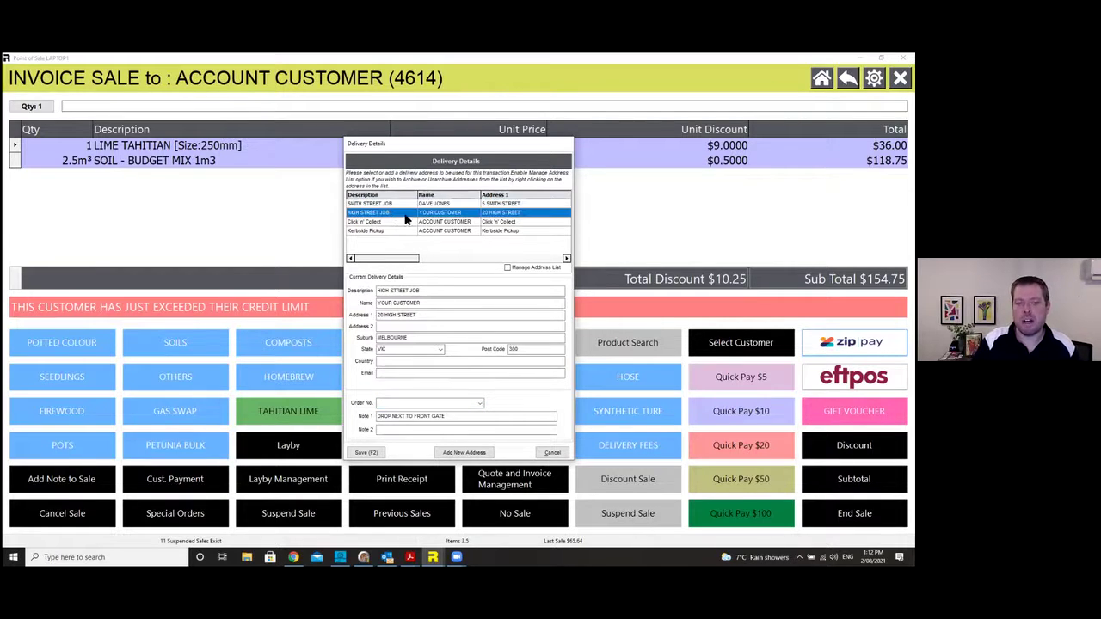
pyautogui.click(418, 205)
pyautogui.click(410, 212)
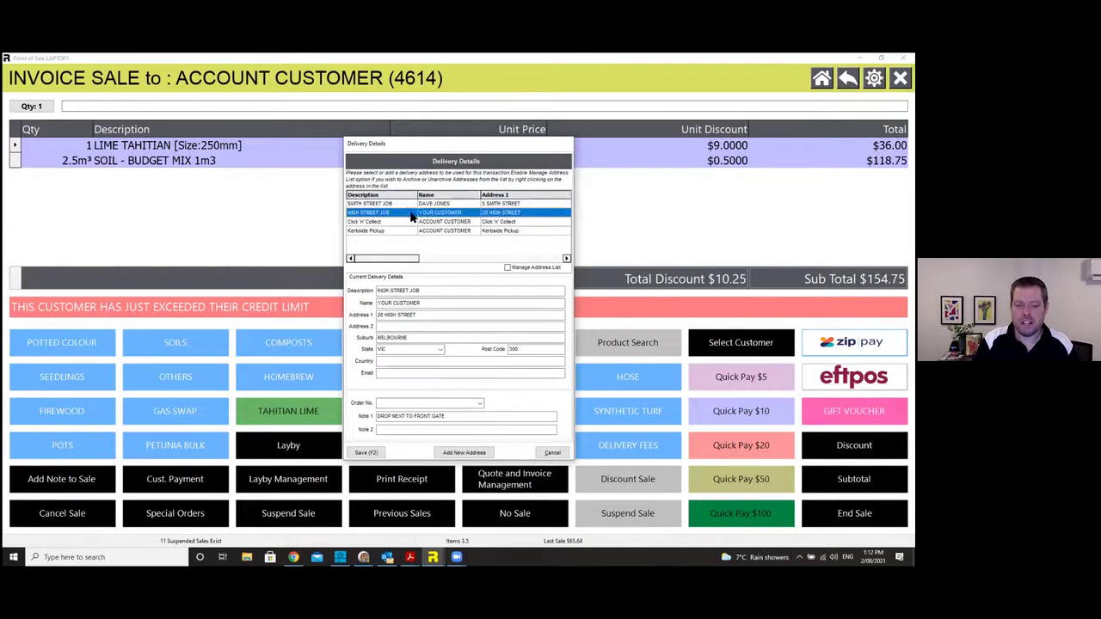
pyautogui.click(408, 204)
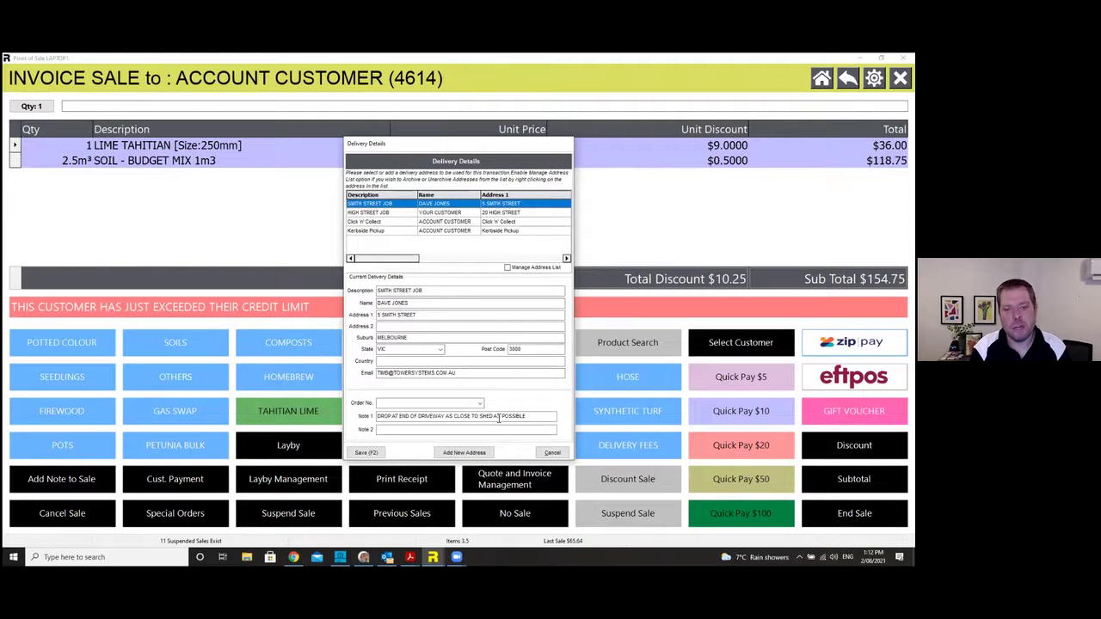
pyautogui.click(552, 452)
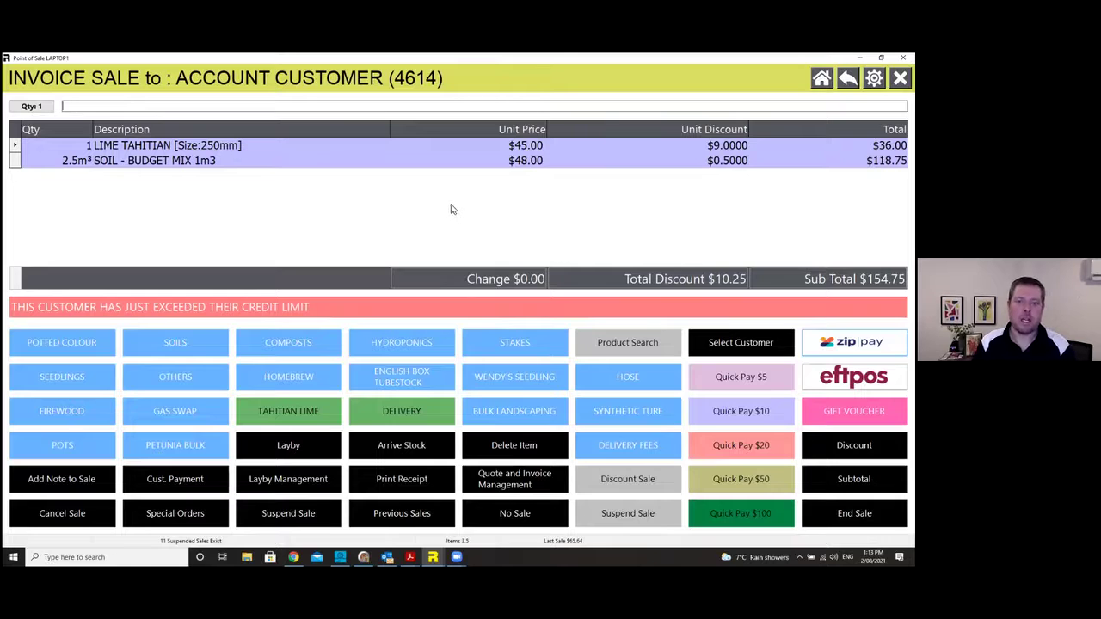
# Suspend the invoice sale to examine the invoiced records in Quote and Invoice Management, and close that window
pyautogui.click(528, 486)
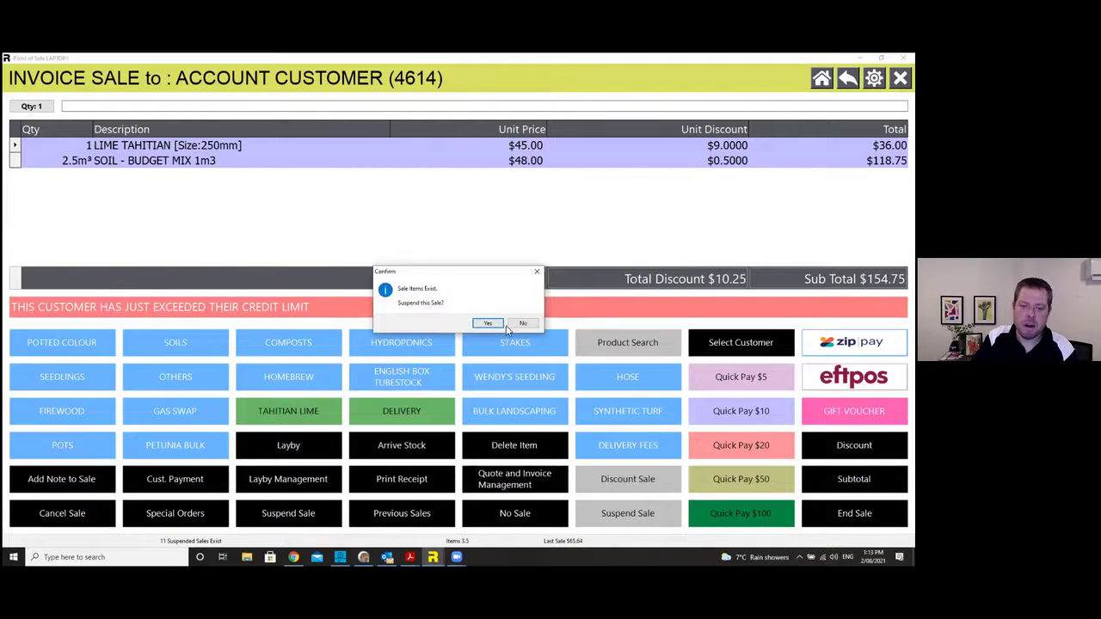
pyautogui.click(497, 323)
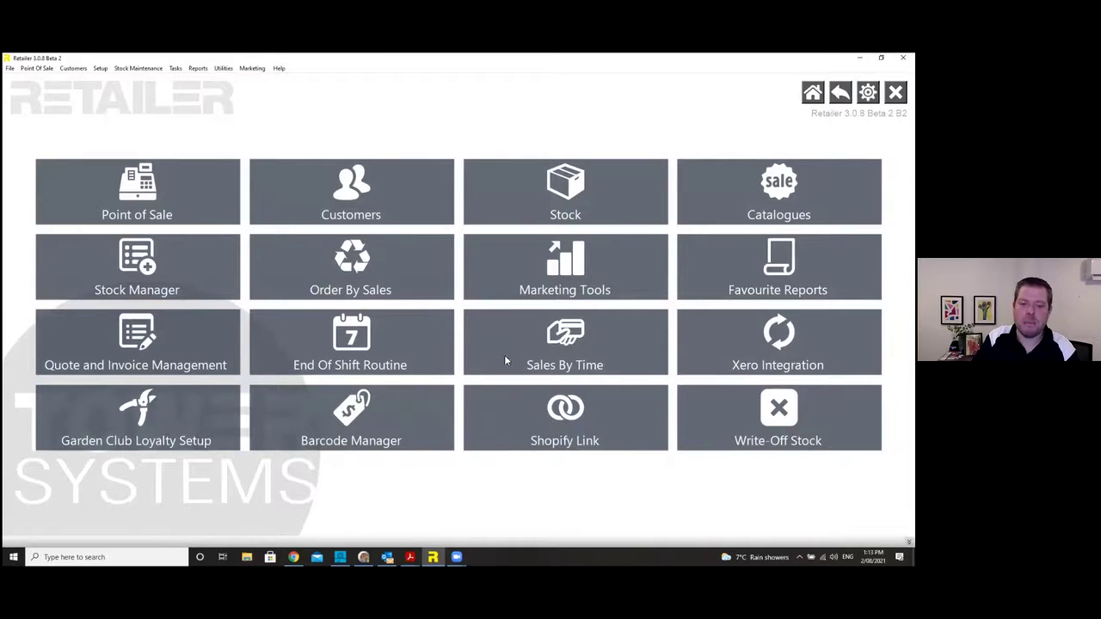
pyautogui.click(368, 283)
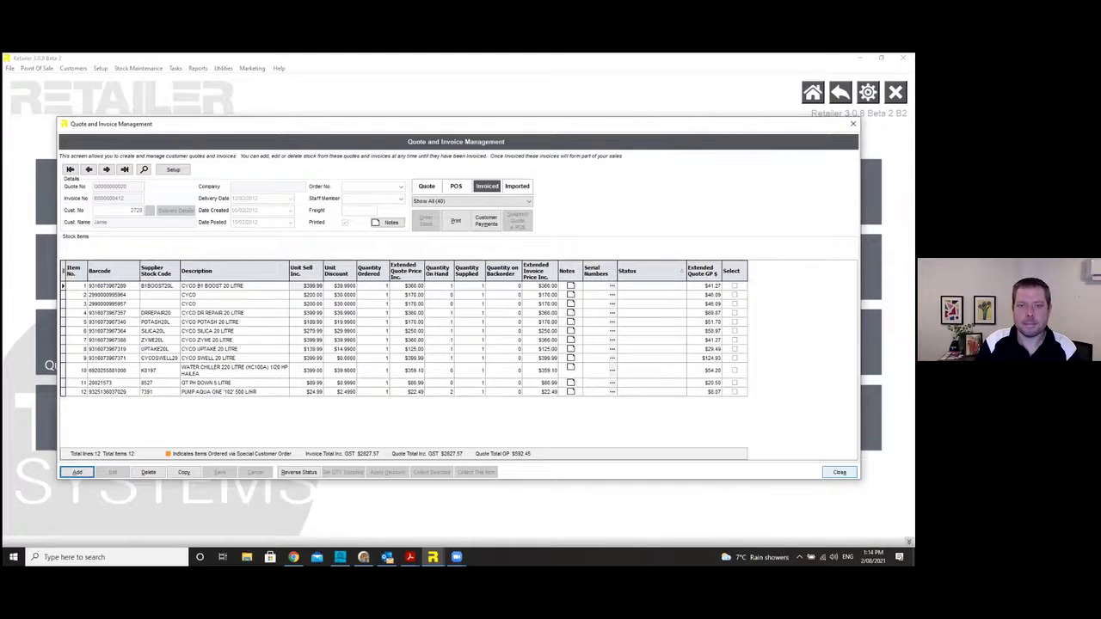
pyautogui.click(839, 472)
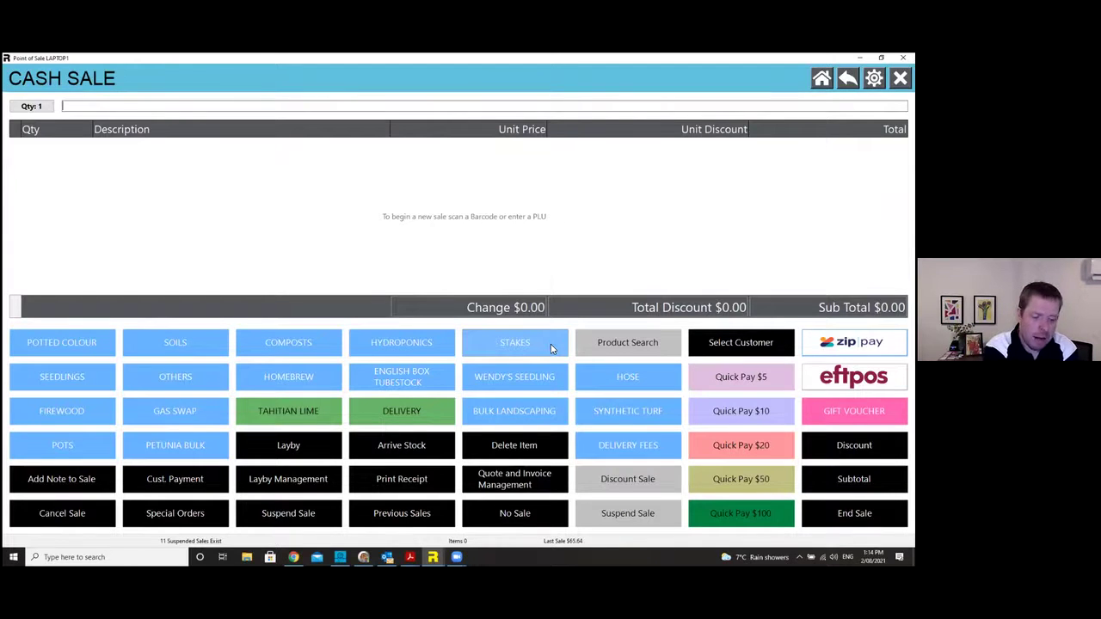
# Leave the point of sale, view the options for writing off stock, and close the write-off window without saving
pyautogui.press('Escape')
pyautogui.press('Return')
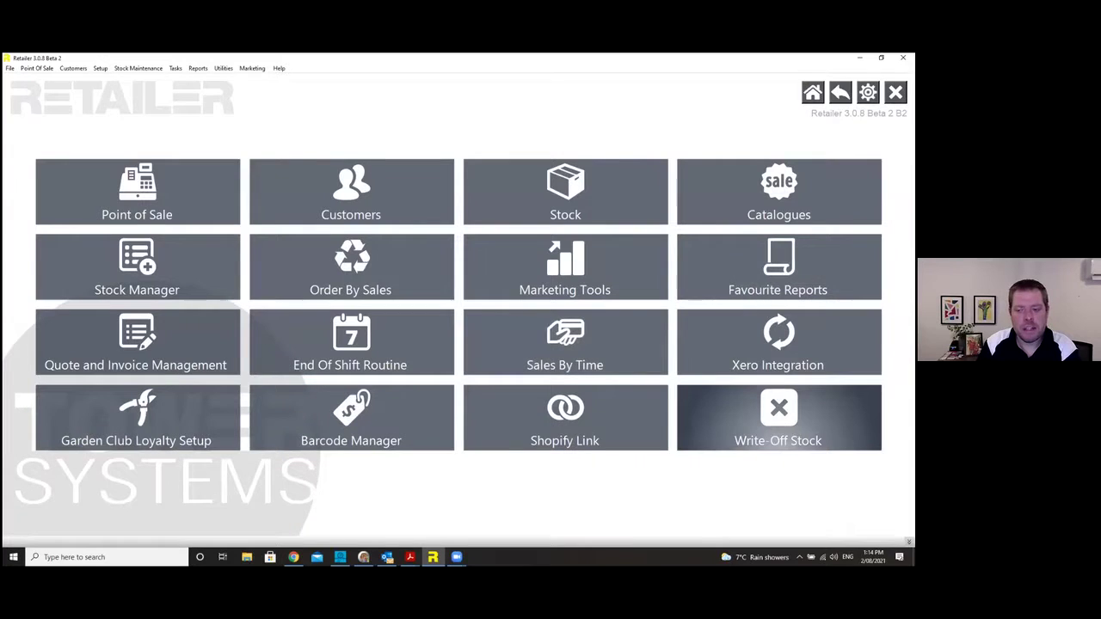
pyautogui.click(778, 417)
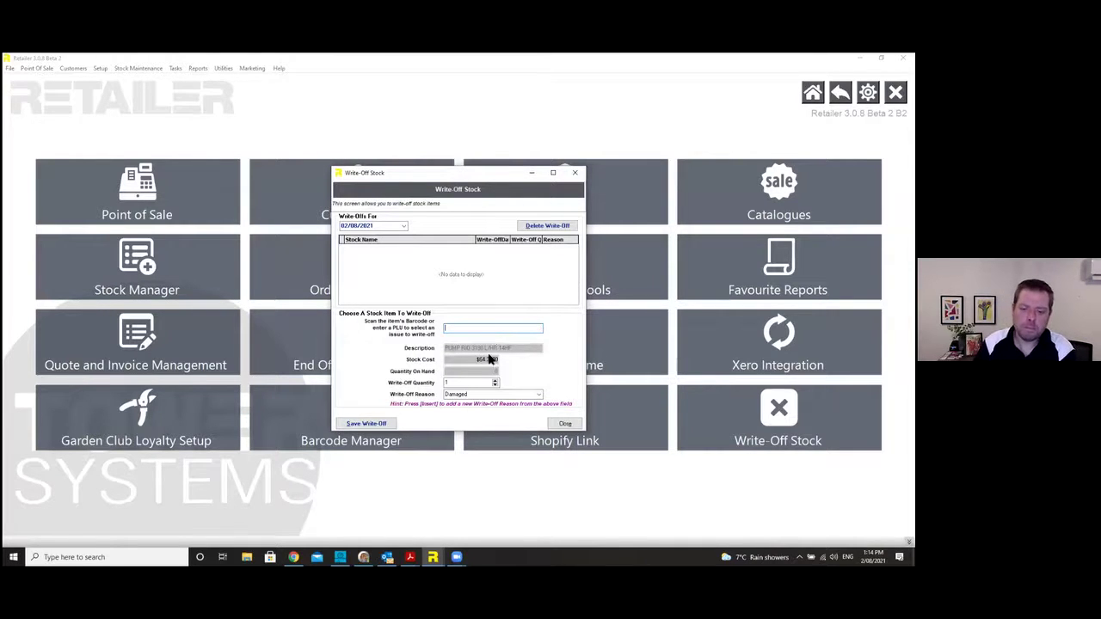
pyautogui.click(565, 423)
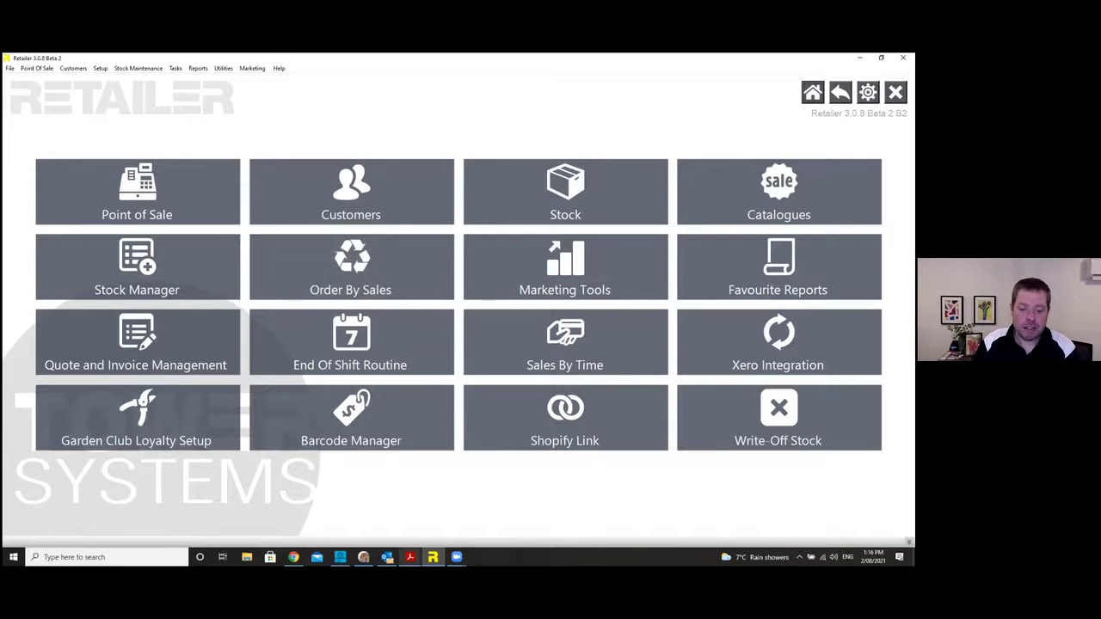
# Open the stock record for the Tahitian lime, view its product image, and return to its details
pyautogui.moveTo(293, 557)
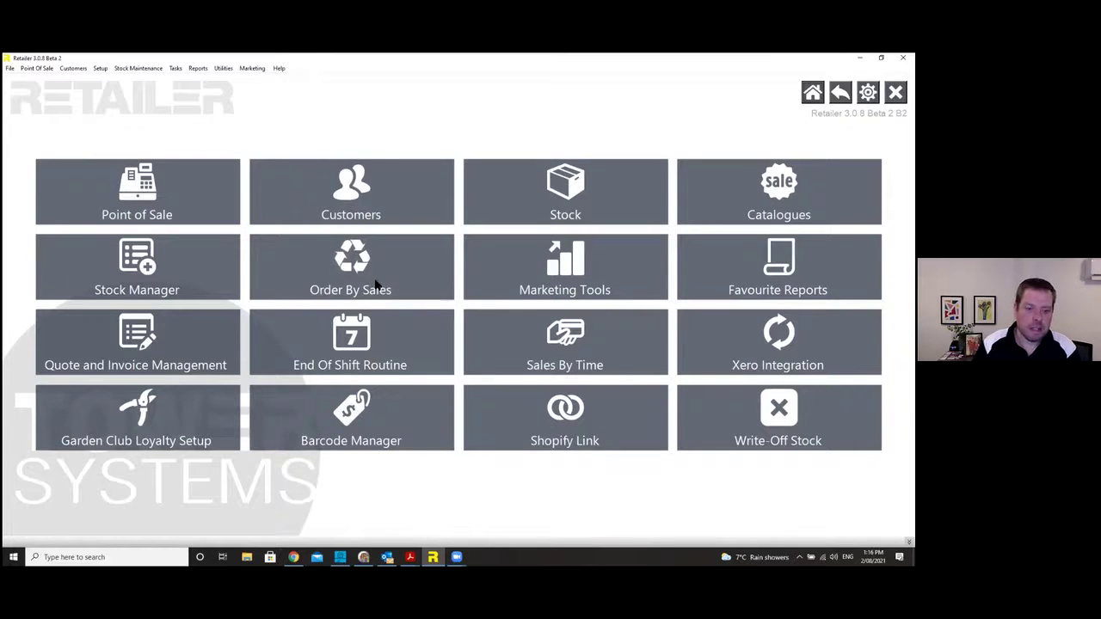
pyautogui.click(554, 196)
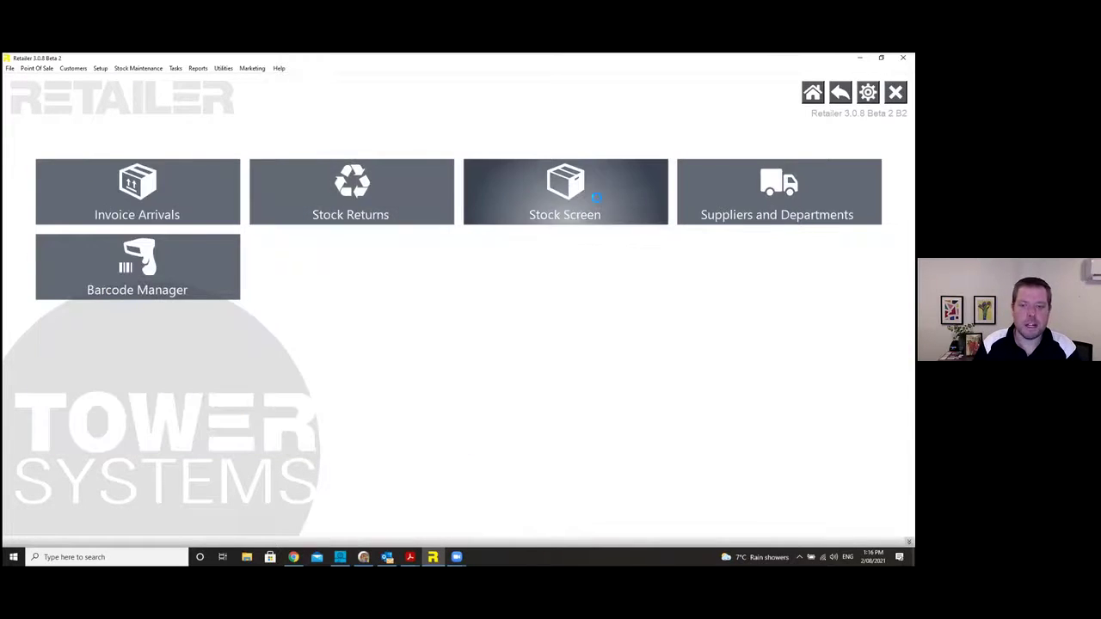
pyautogui.click(594, 198)
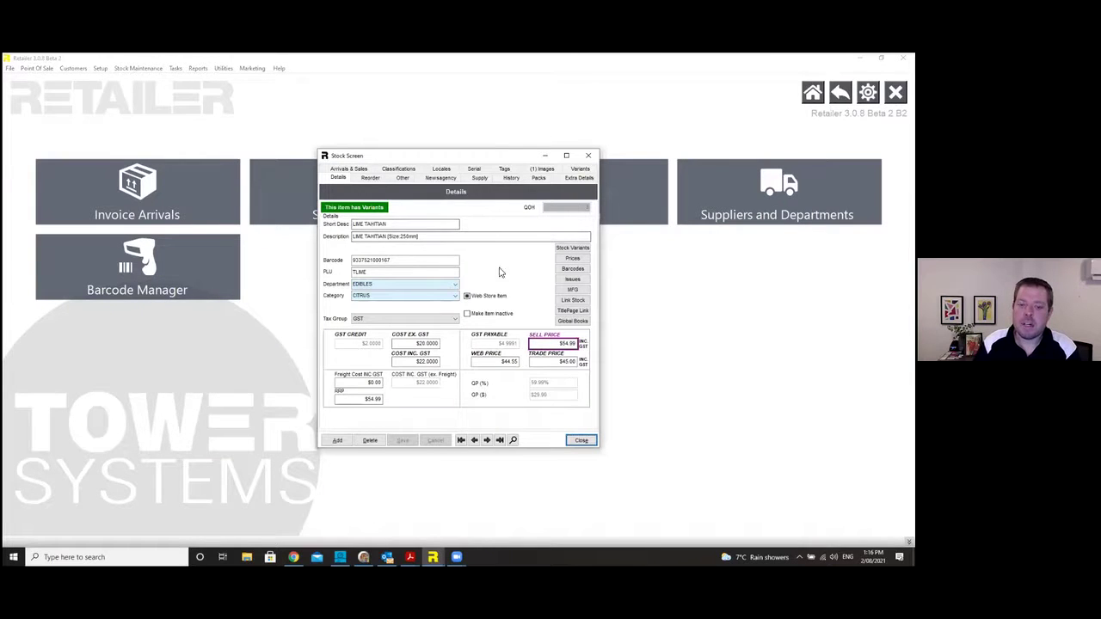
pyautogui.click(544, 170)
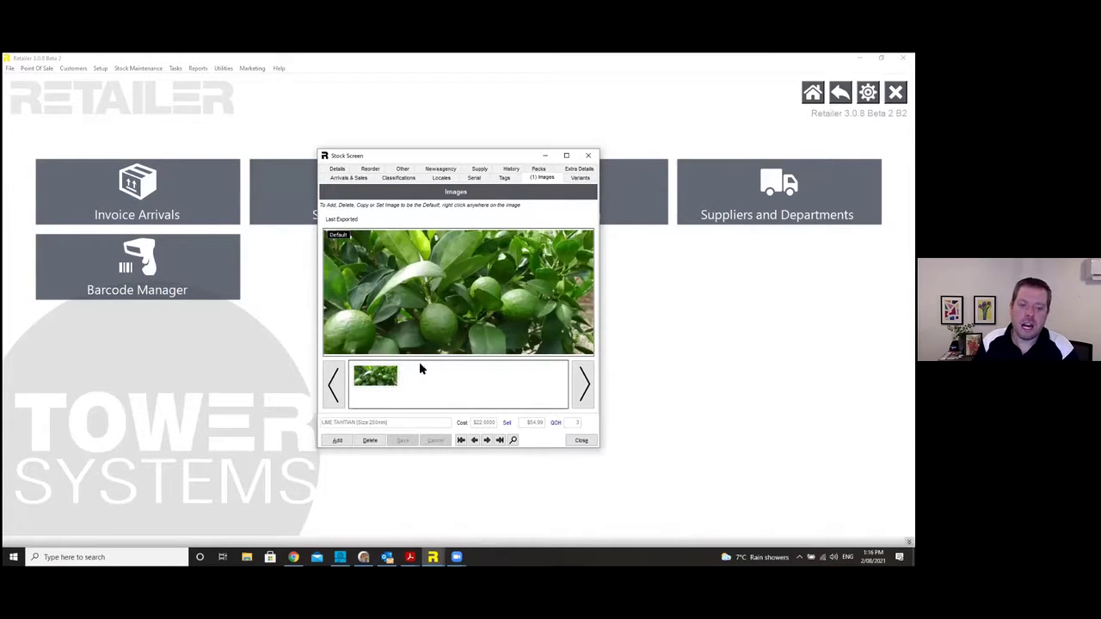
pyautogui.click(340, 170)
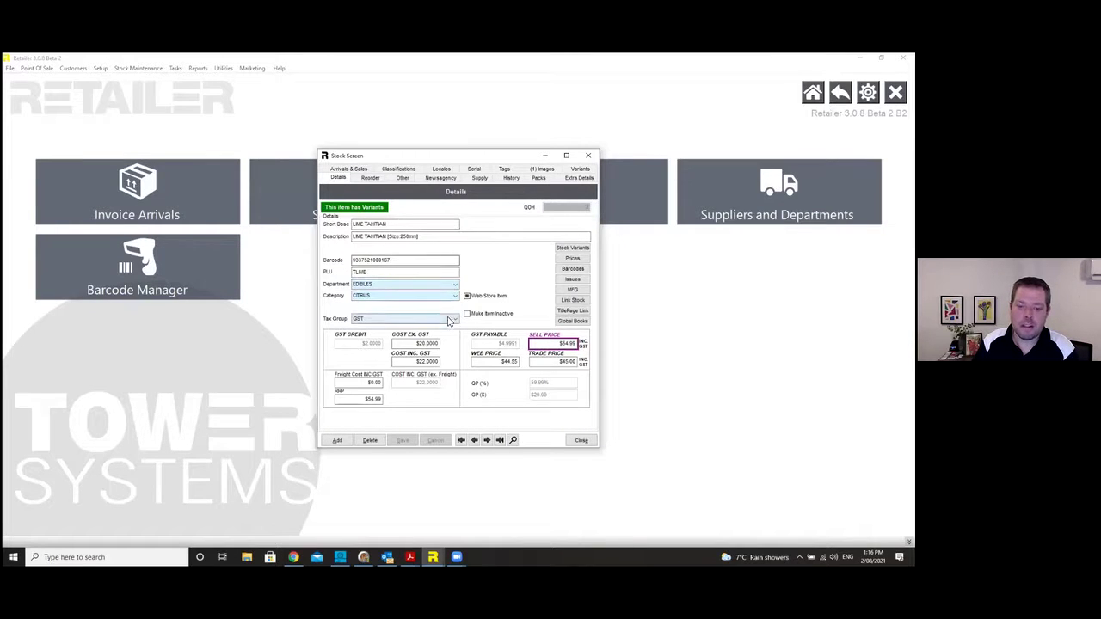